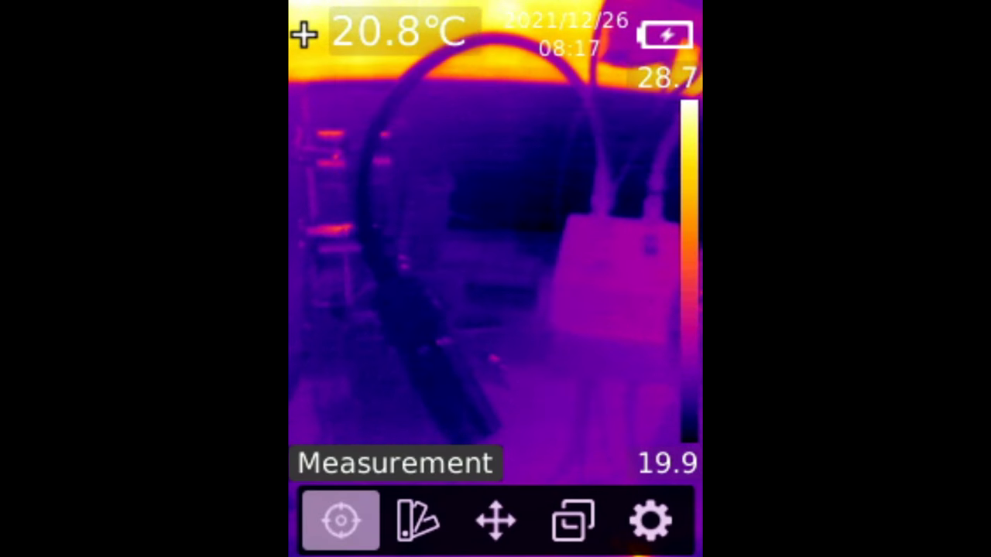
{"action": "left_click", "coordinate": [418, 521]}
{"action": "left_click", "coordinate": [495, 520]}
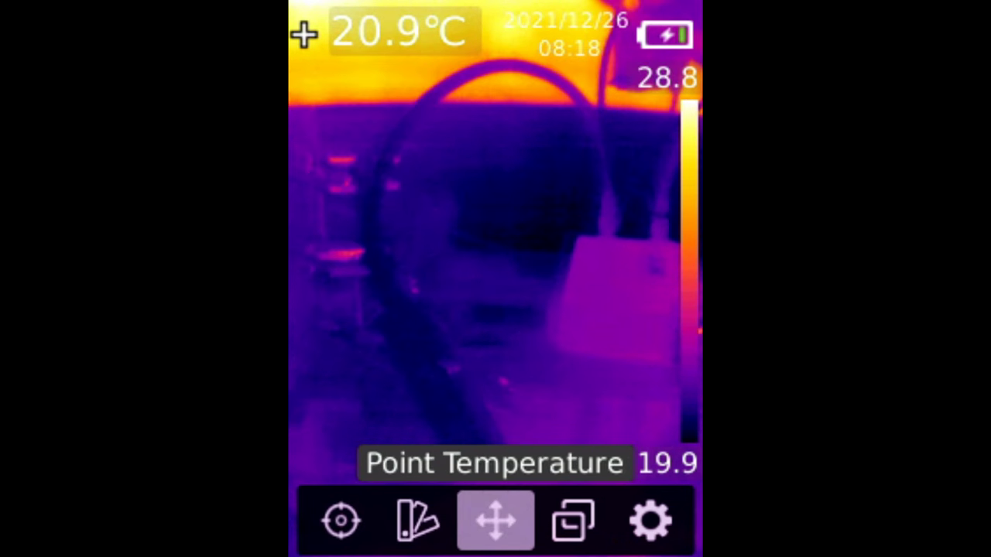
{"action": "key", "text": "Right"}
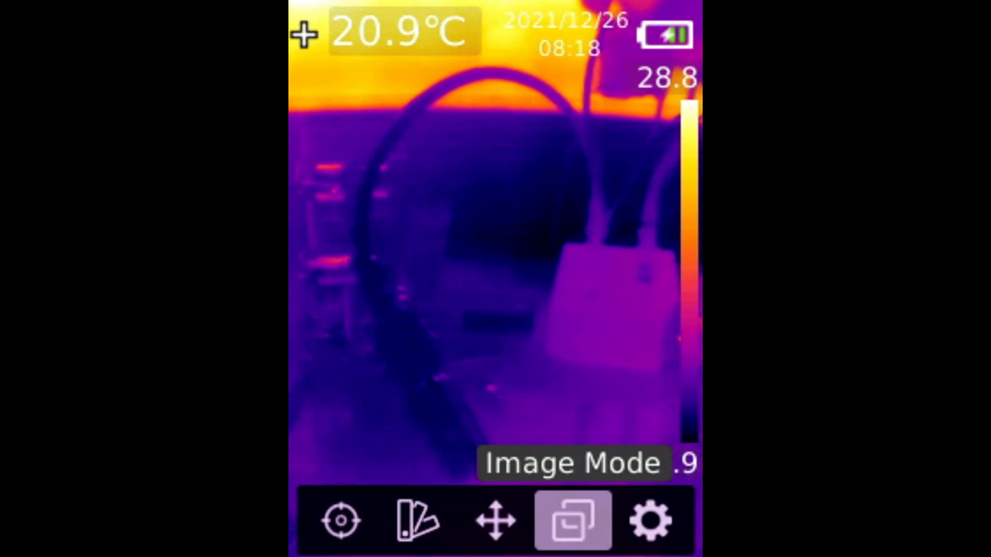
{"action": "key", "text": "Right"}
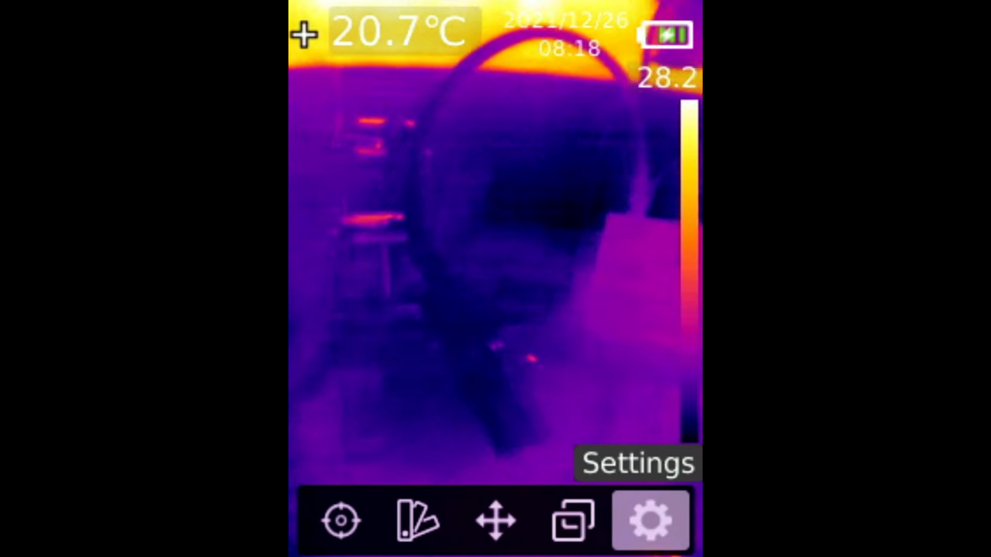
{"action": "key", "text": "Right"}
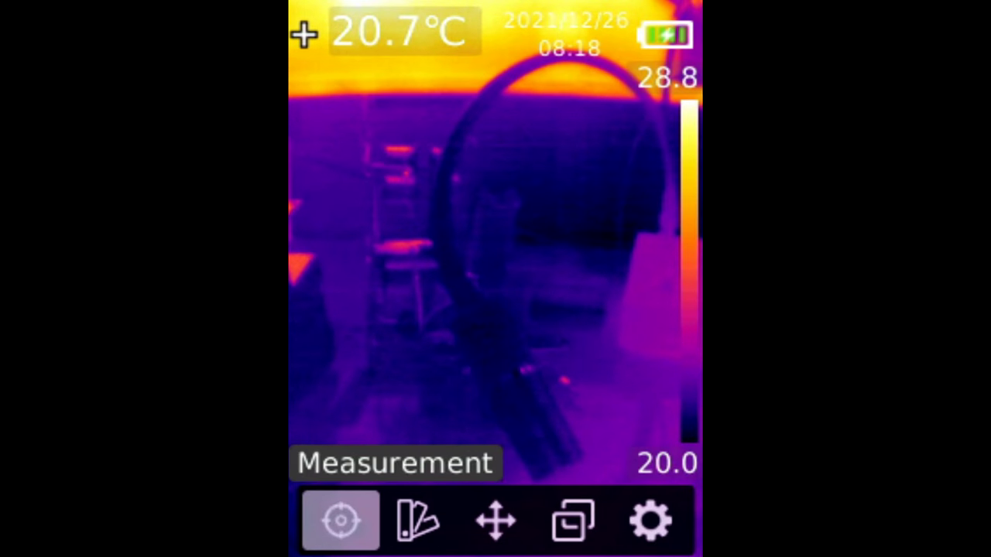
Try out the Center spot, HiLo spot and ROI (Region of Interest) measurement overlays one at a time, switching each off again
{"action": "key", "text": "Return"}
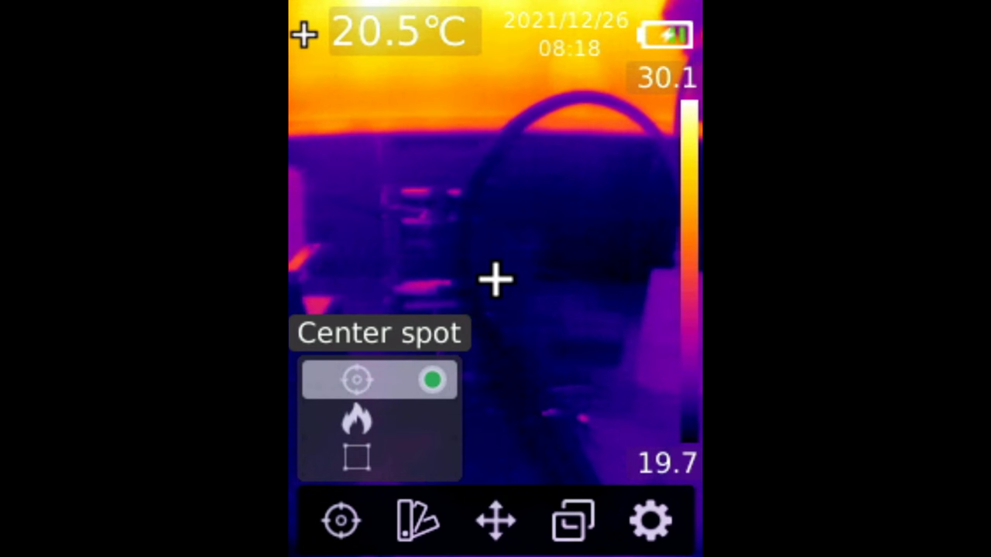
{"action": "key", "text": "Return"}
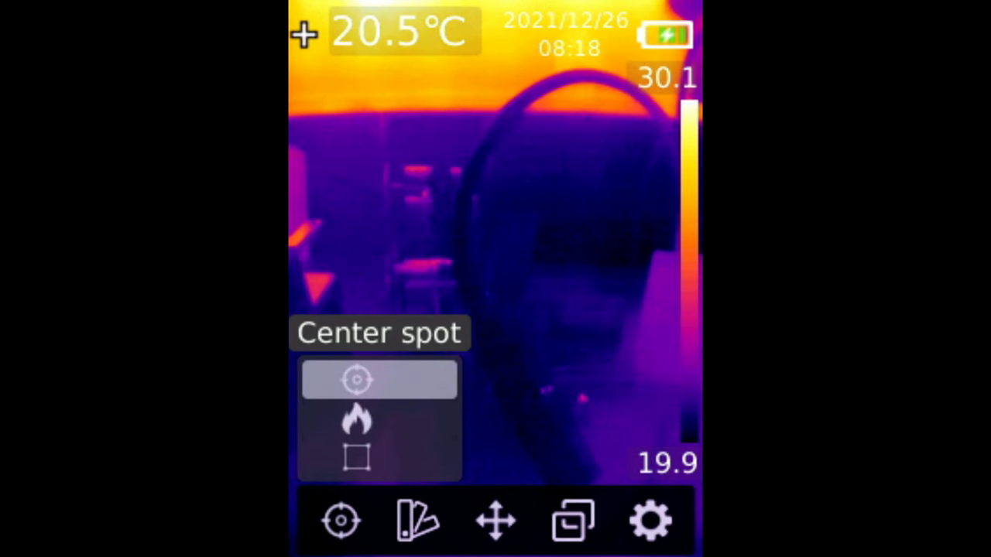
{"action": "key", "text": "Down"}
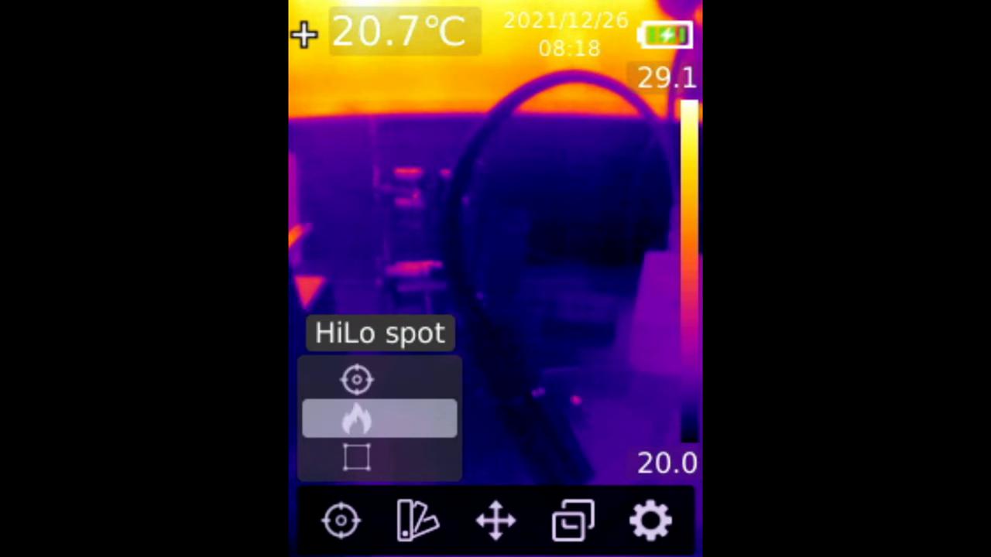
{"action": "key", "text": "Return"}
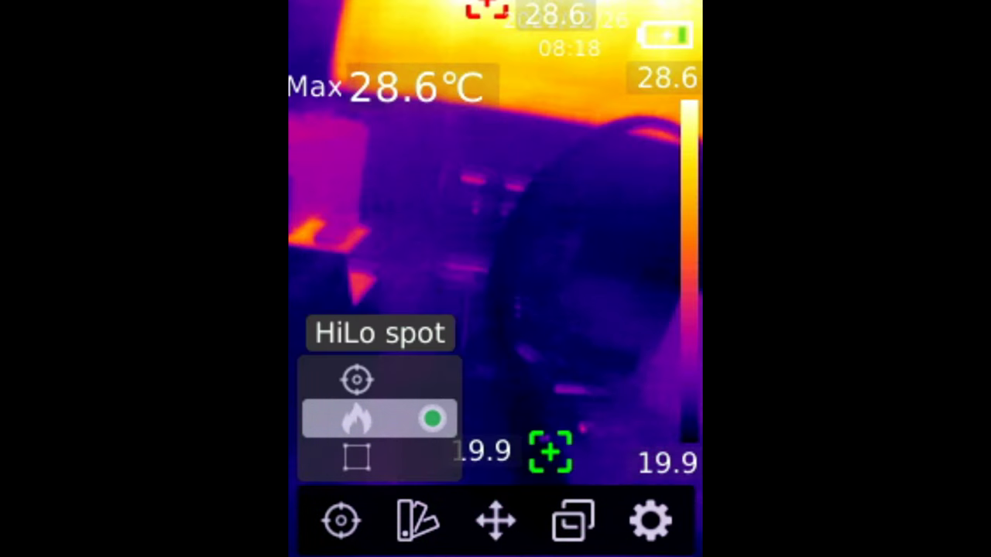
{"action": "key", "text": "Return"}
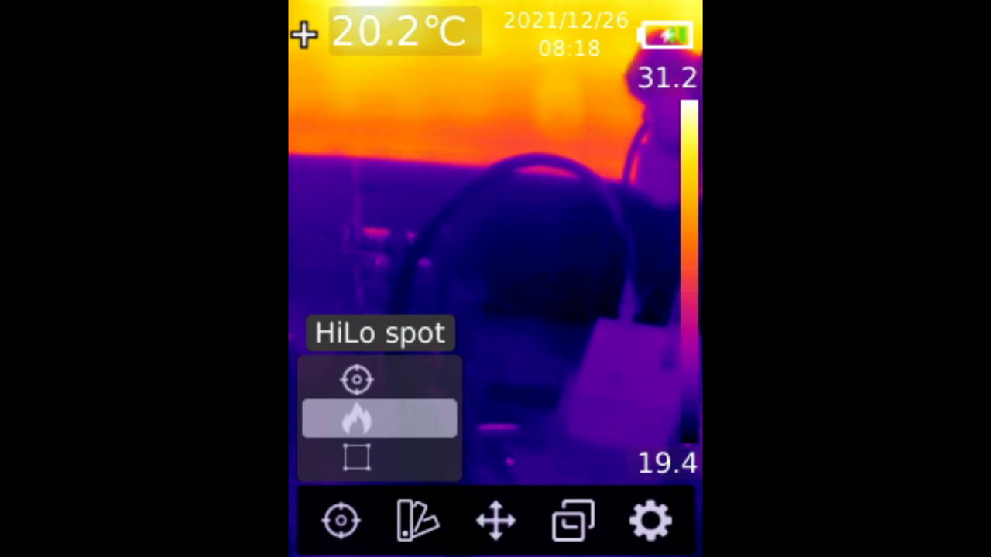
{"action": "key", "text": "Down"}
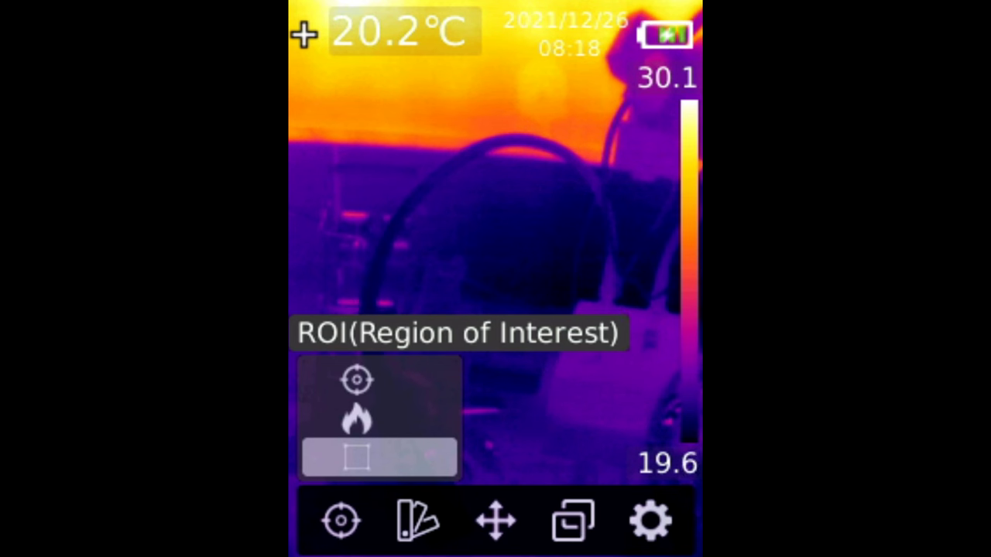
{"action": "key", "text": "Return"}
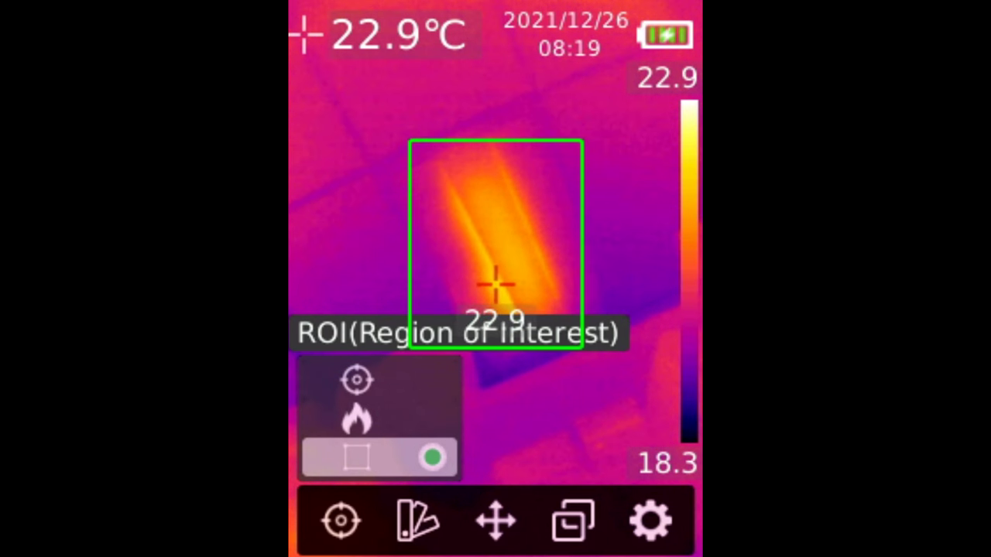
Preview the color palettes on the live thermal image, including Rainbow, White Hot, Red Hot, Black Hot and Lava, without selecting a different one
{"action": "key", "text": "Right"}
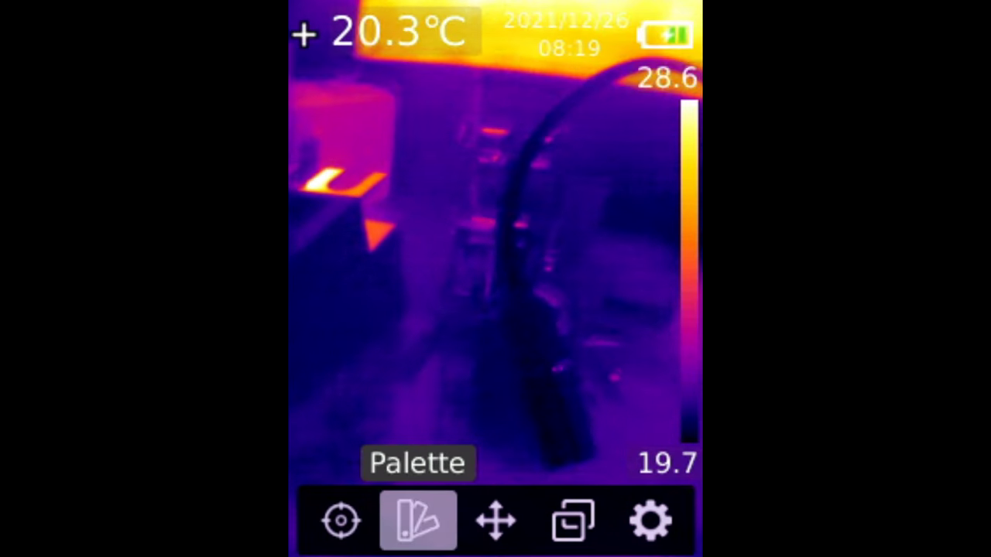
{"action": "key", "text": "Return"}
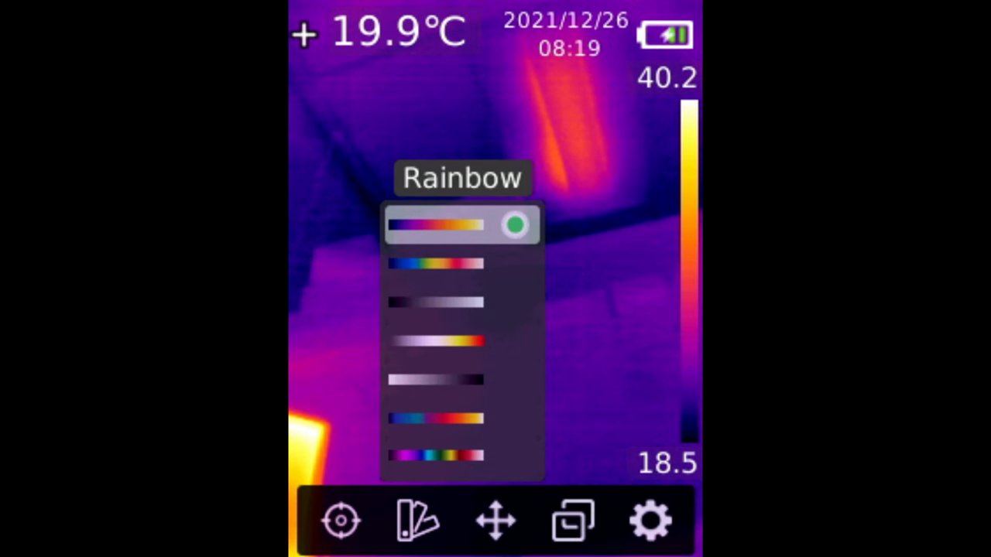
{"action": "left_click", "coordinate": [462, 263]}
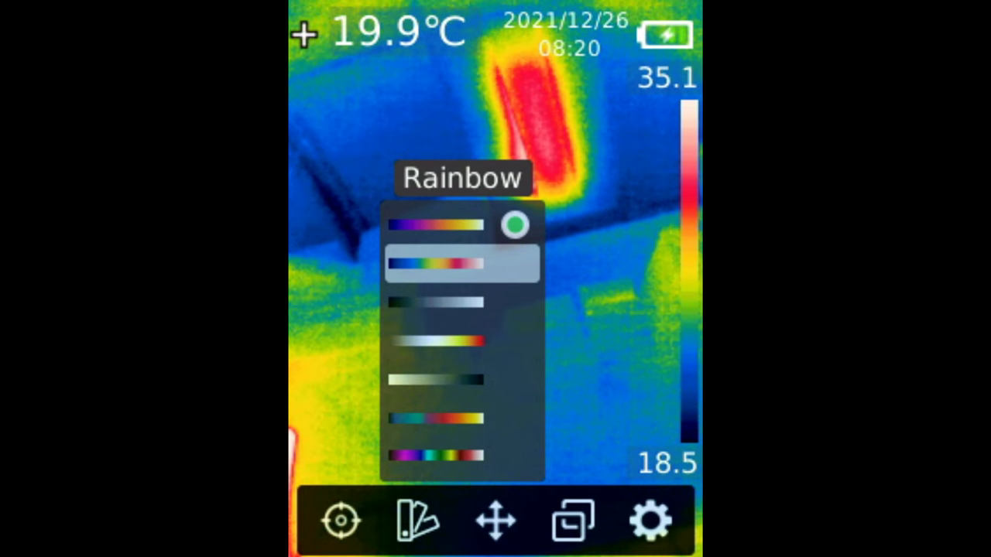
{"action": "key", "text": "Down"}
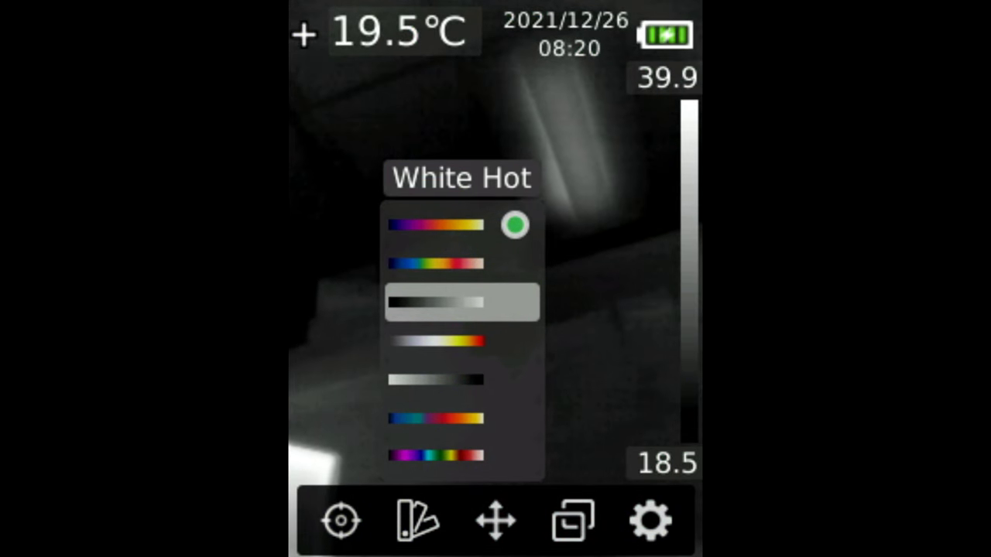
{"action": "key", "text": "Down"}
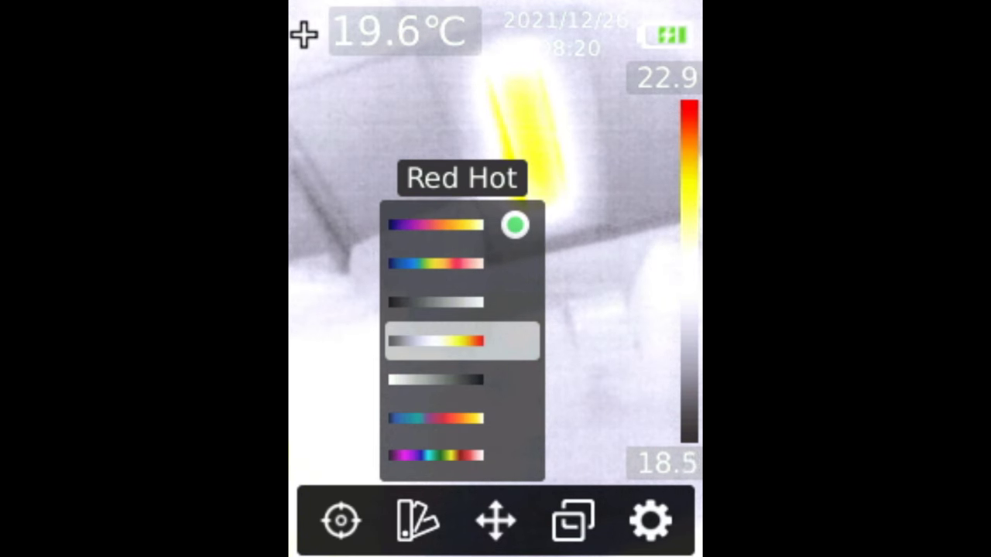
{"action": "key", "text": "Down"}
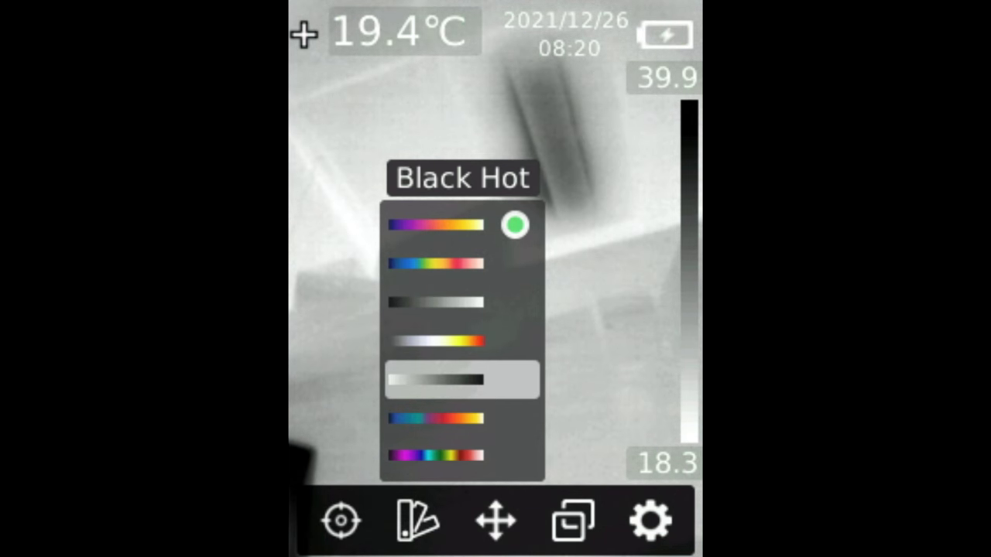
{"action": "key", "text": "Down"}
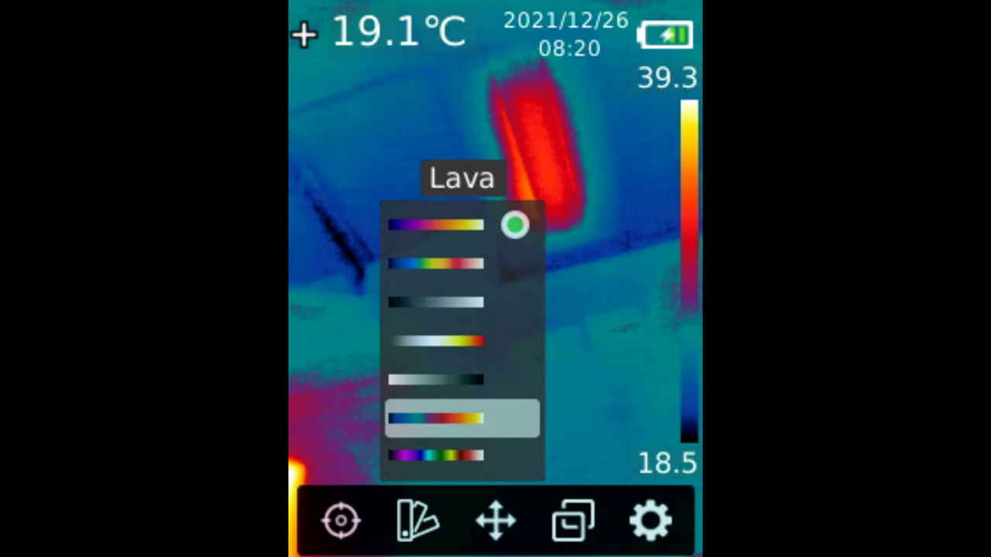
{"action": "key", "text": "Down"}
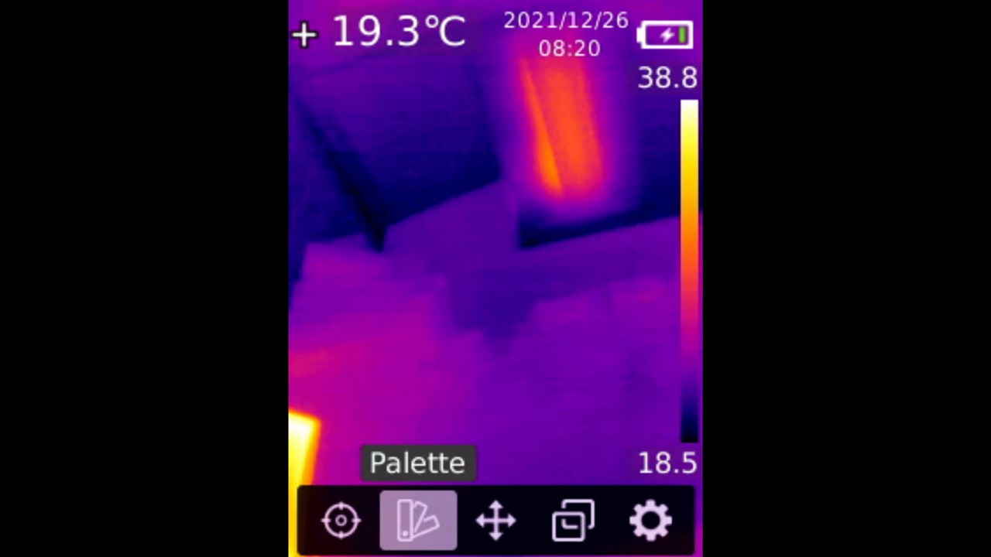
Enable Point Temperature marker 2 at the center of the image, leaving marker 1 switched off
{"action": "key", "text": "Right"}
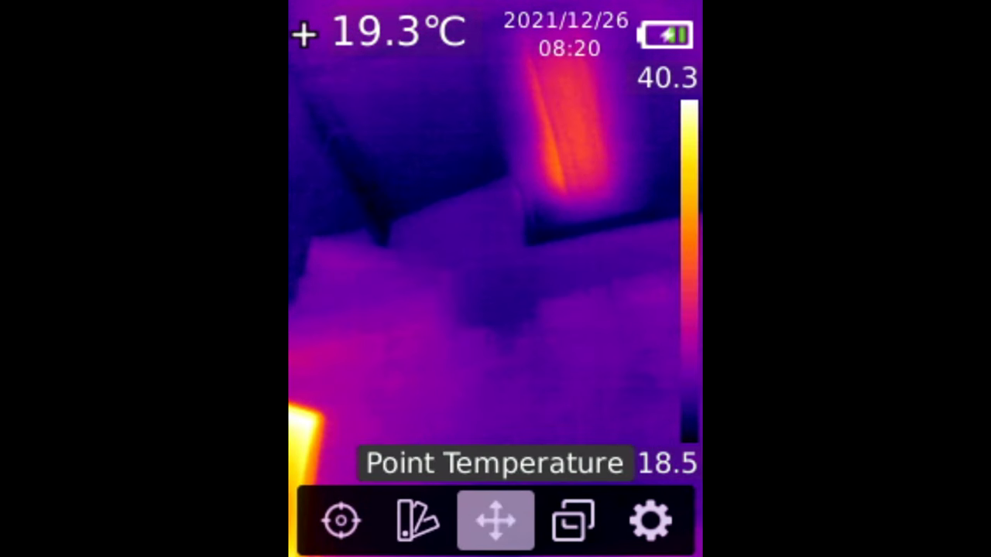
{"action": "key", "text": "Return"}
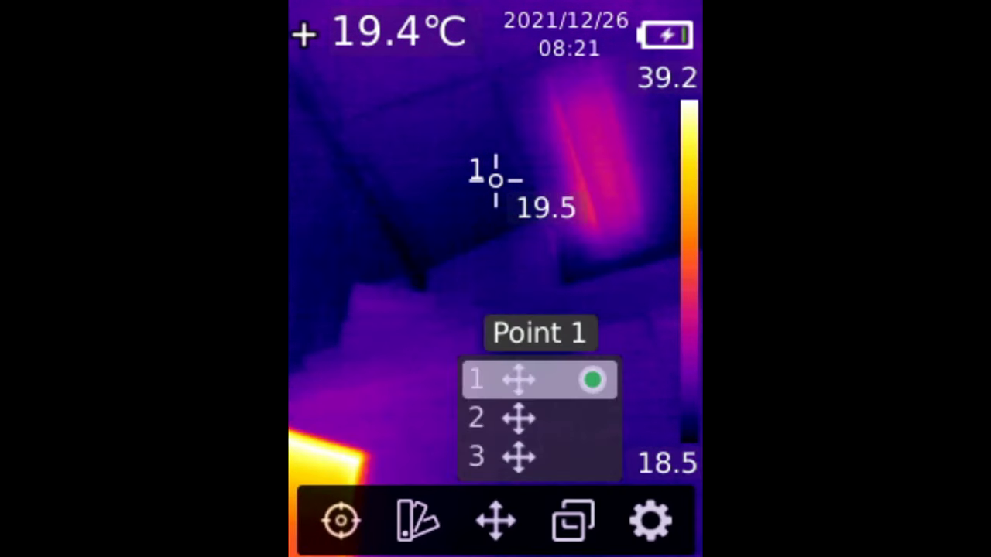
{"action": "key", "text": "Return"}
{"action": "key", "text": "Down"}
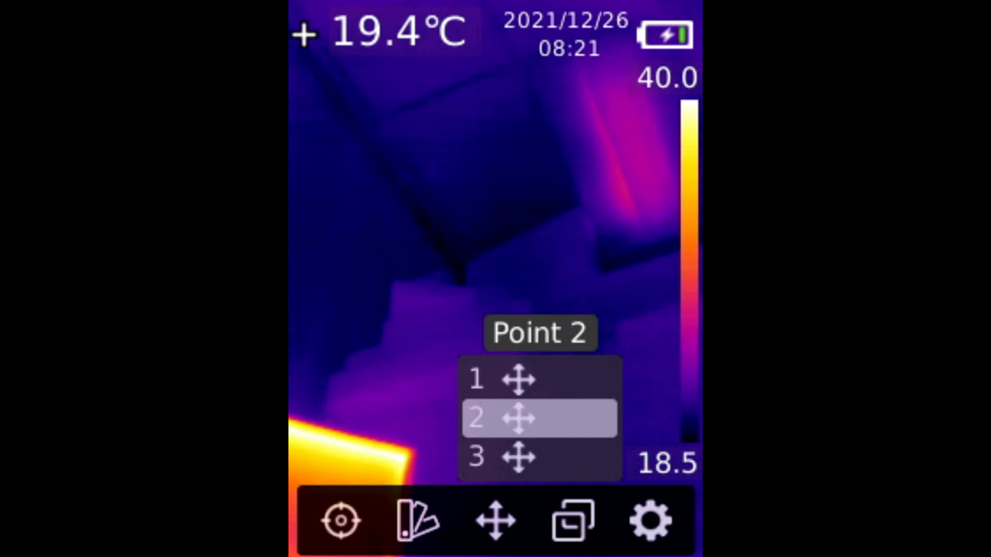
{"action": "key", "text": "Return"}
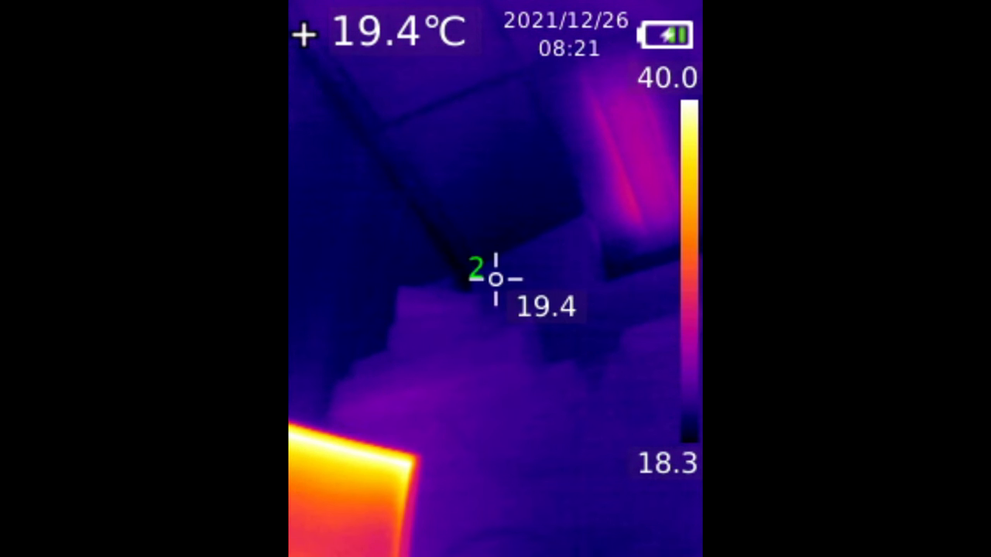
{"action": "key", "text": "Return"}
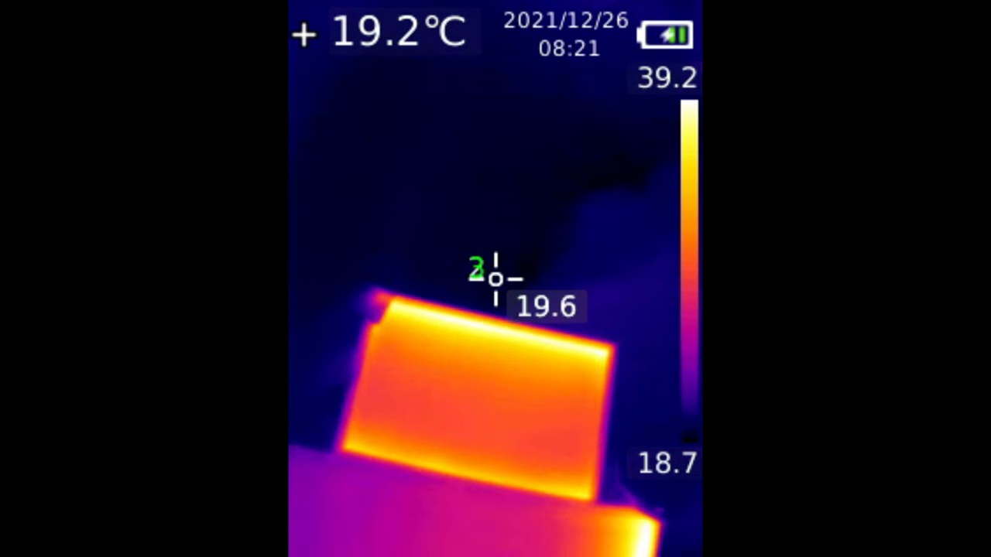
Place temperature point 3 straight above point 2, in the upper part of the thermal image
{"action": "key", "text": "Up"}
{"action": "key", "text": "Up"}
{"action": "key", "text": "Up"}
{"action": "key", "text": "Up"}
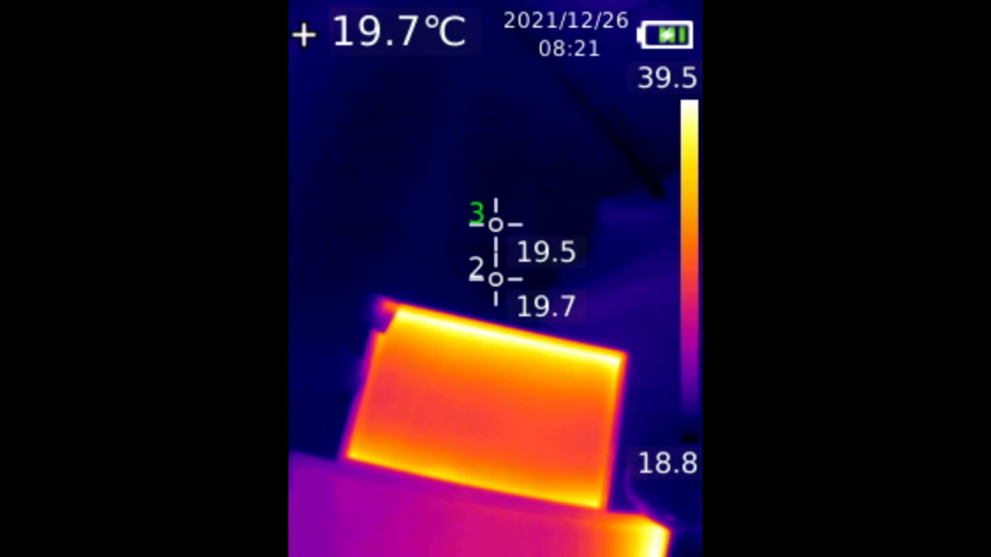
{"action": "key", "text": "Up"}
{"action": "key", "text": "Up"}
{"action": "key", "text": "Up"}
{"action": "key", "text": "Up"}
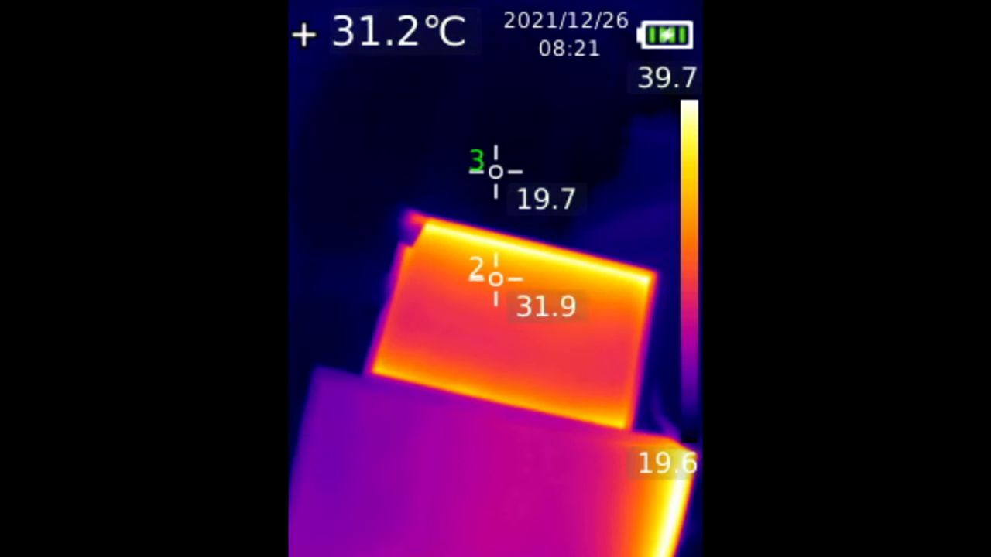
{"action": "key", "text": "Up"}
{"action": "key", "text": "Return"}
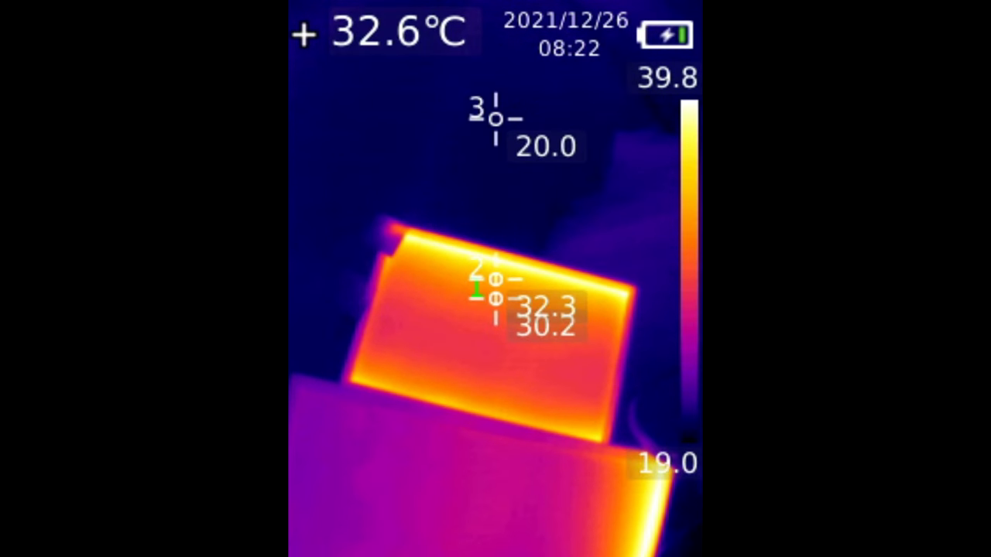
Place temperature point 1 below point 2, slightly left of the image's vertical centerline
{"action": "key", "text": "Down"}
{"action": "key", "text": "Down"}
{"action": "key", "text": "Down"}
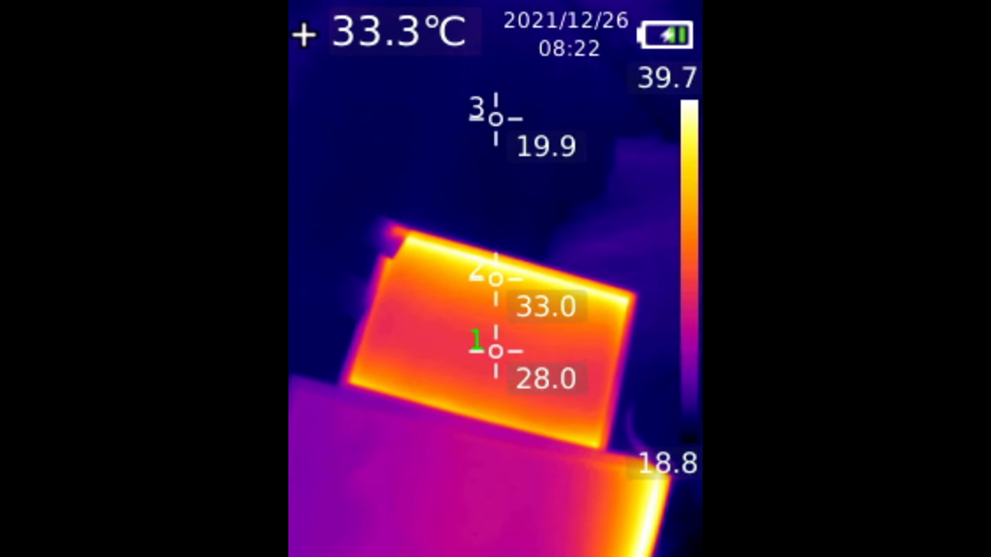
{"action": "key", "text": "Down"}
{"action": "key", "text": "Down"}
{"action": "key", "text": "Down"}
{"action": "key", "text": "Down"}
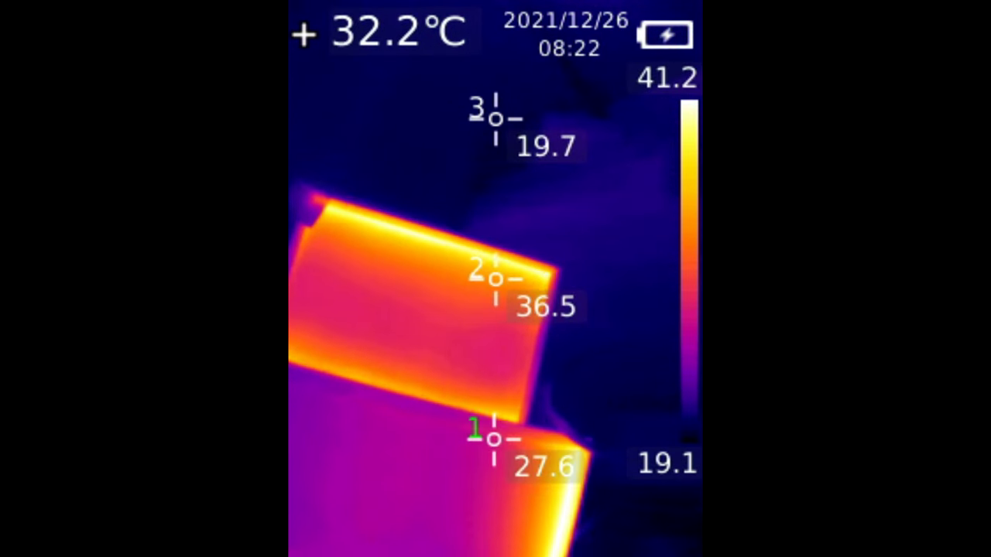
{"action": "key", "text": "Left"}
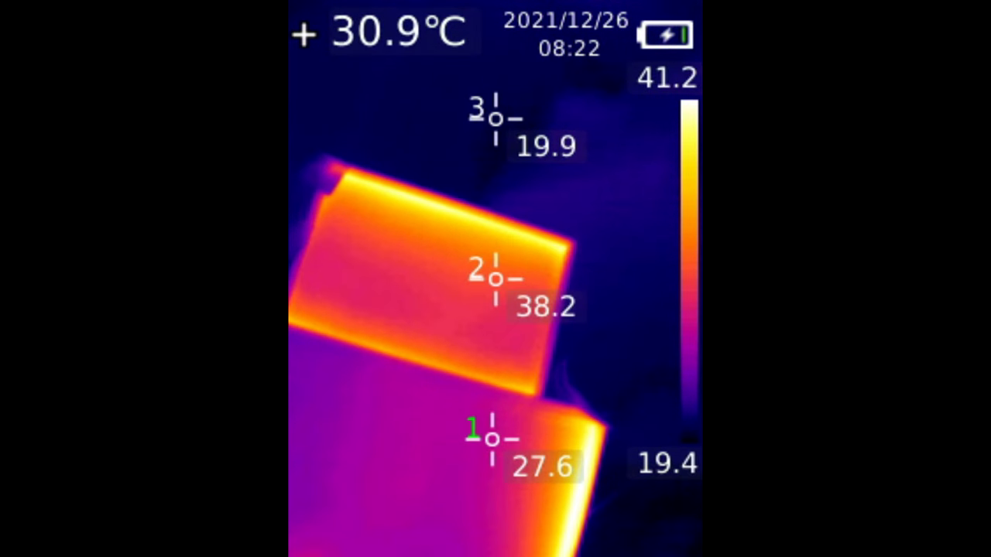
{"action": "key", "text": "Left"}
{"action": "key", "text": "Return"}
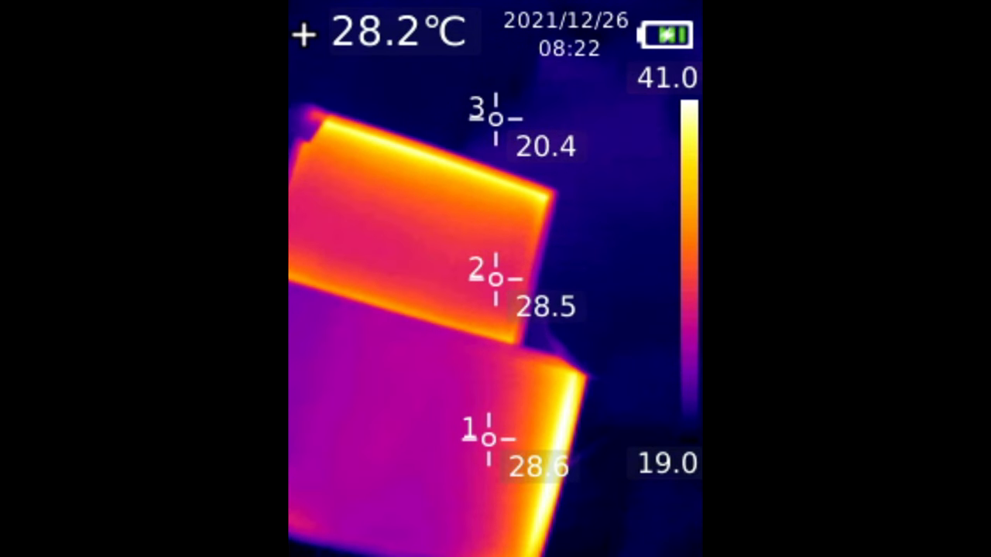
Switch off temperature points 1, 2 and 3 to clear all markers from the thermal image
{"action": "key", "text": "Return"}
{"action": "key", "text": "Return"}
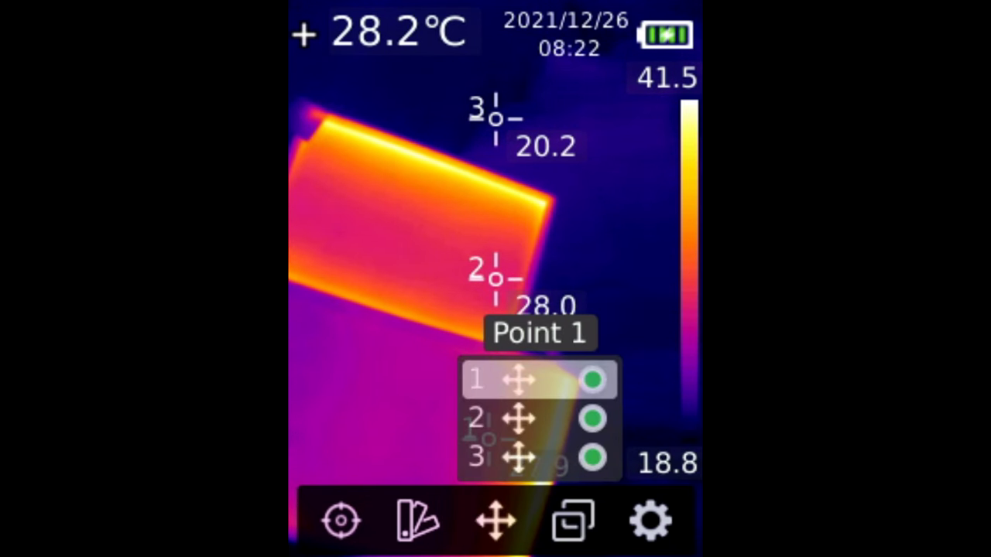
{"action": "key", "text": "Down"}
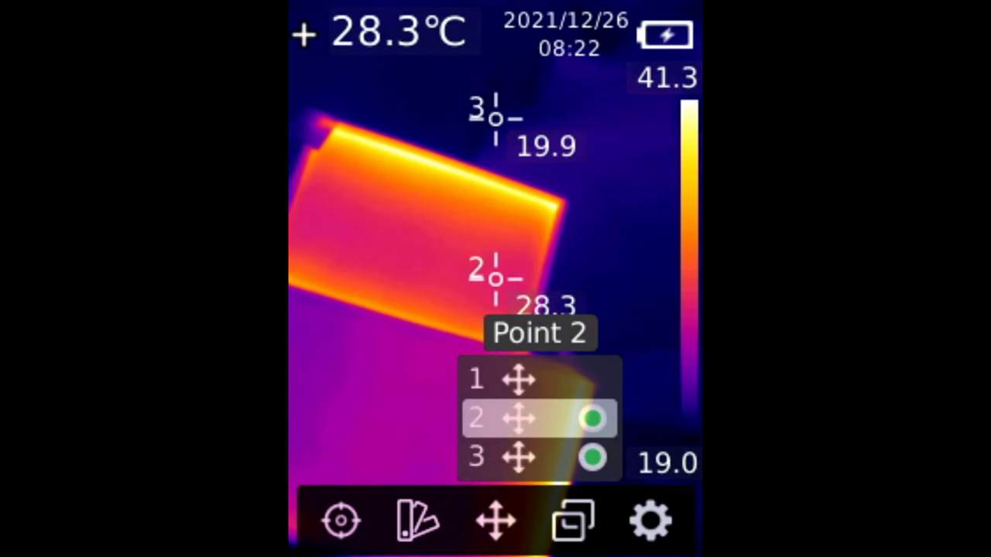
{"action": "key", "text": "Down"}
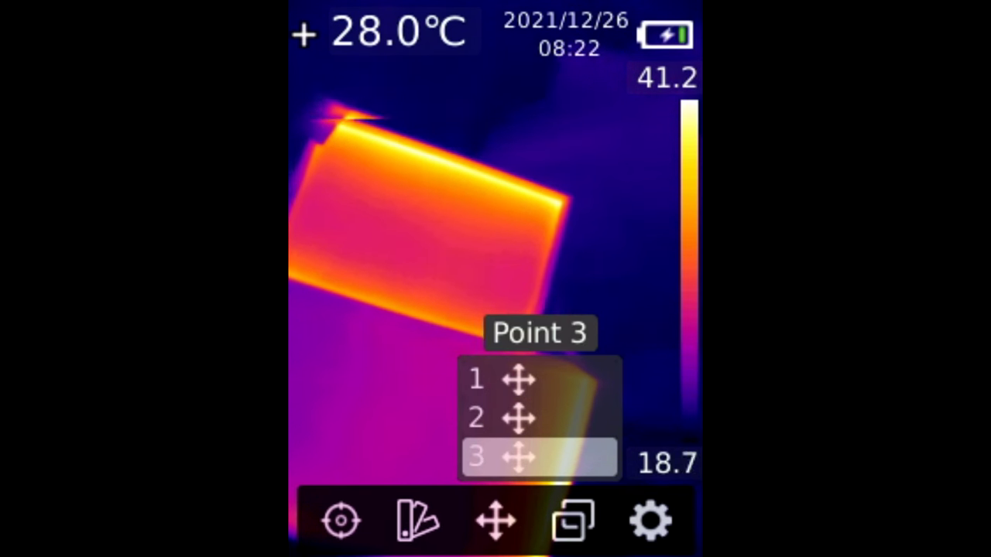
Try the Digital image mode and the mode that insets the thermal picture in the camera picture
{"action": "key", "text": "Right"}
{"action": "key", "text": "Return"}
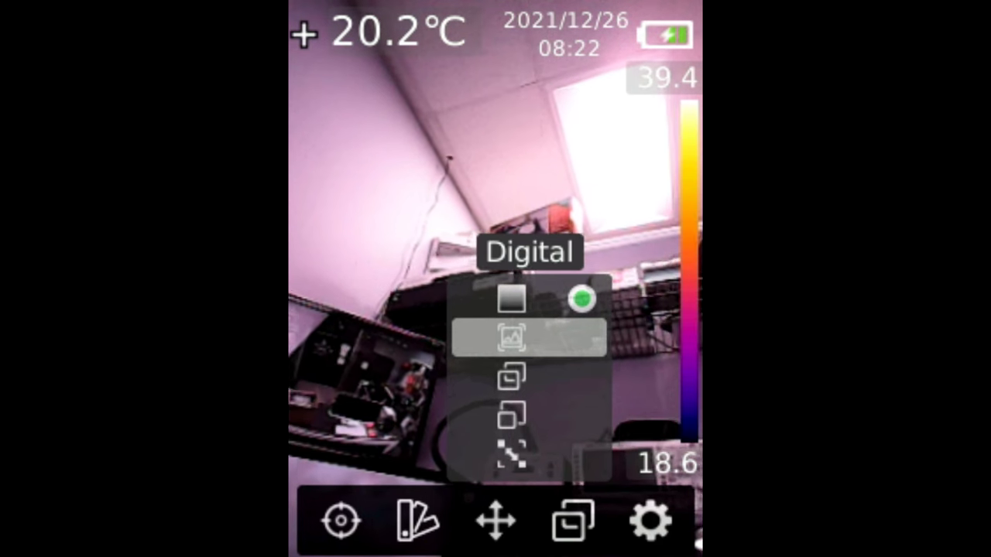
{"action": "key", "text": "Down"}
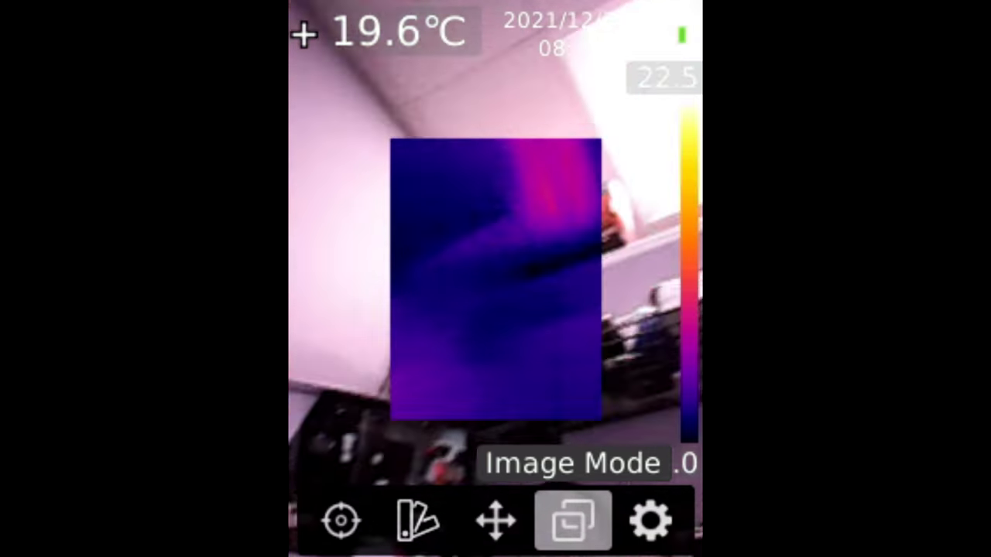
Set the image mode back to Thermal
{"action": "key", "text": "Return"}
{"action": "key", "text": "Down"}
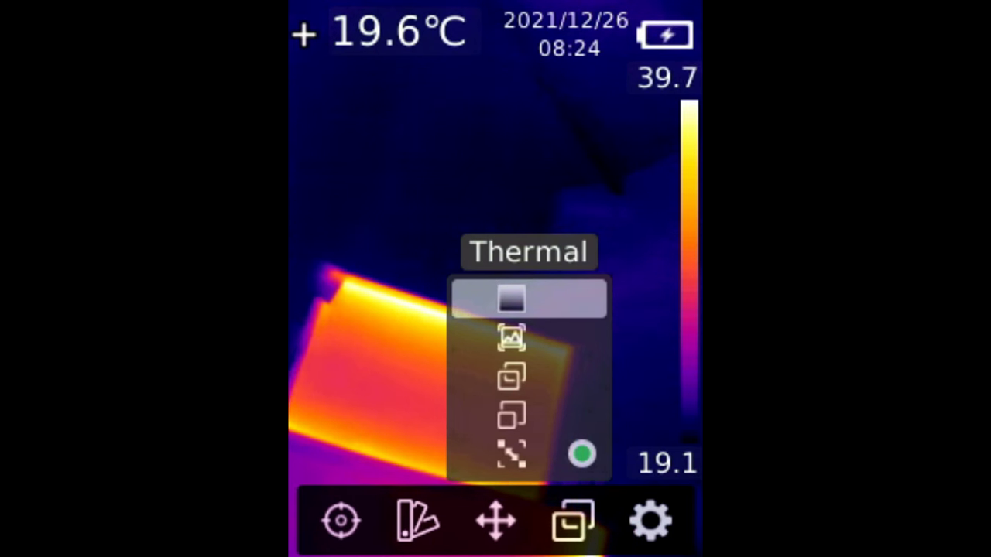
{"action": "key", "text": "Return"}
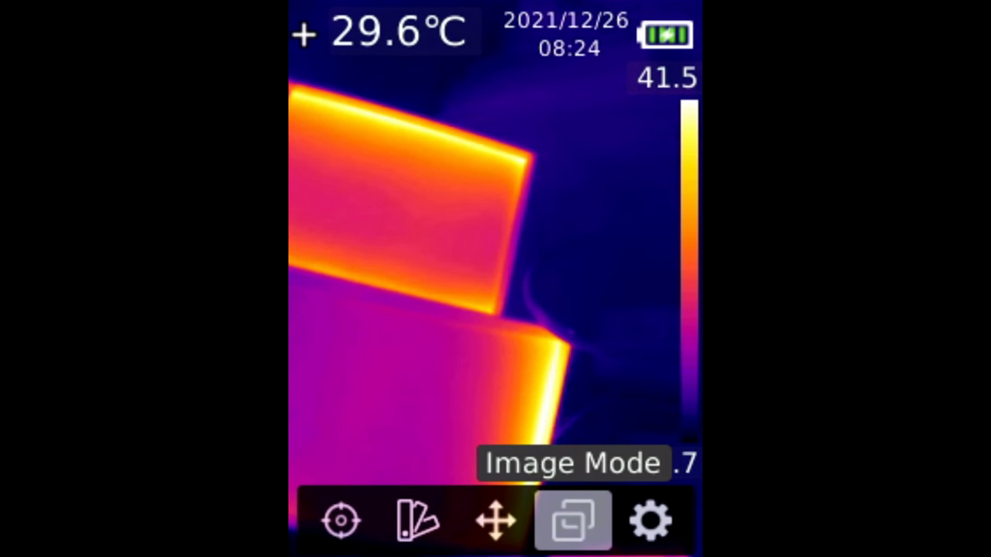
Open the settings and examine the HI and LO temperature limits and on/off options under HI/LO Alert
{"action": "key", "text": "Right"}
{"action": "key", "text": "Return"}
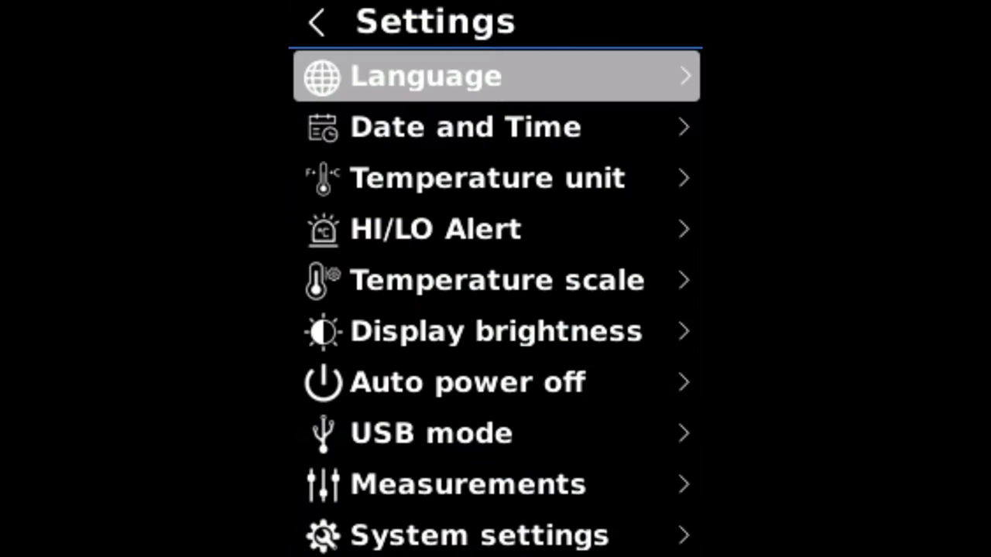
{"action": "key", "text": "Down"}
{"action": "key", "text": "Down"}
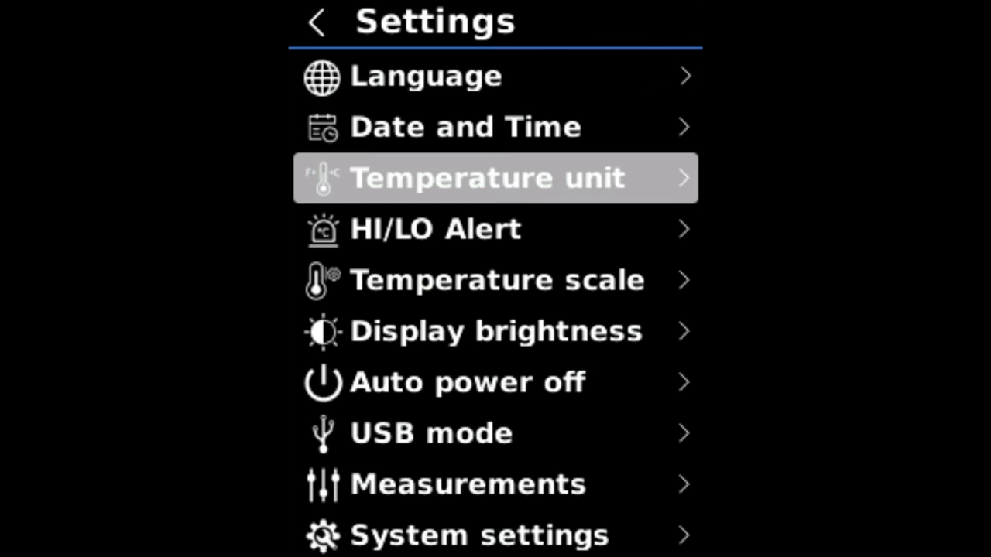
{"action": "key", "text": "Down"}
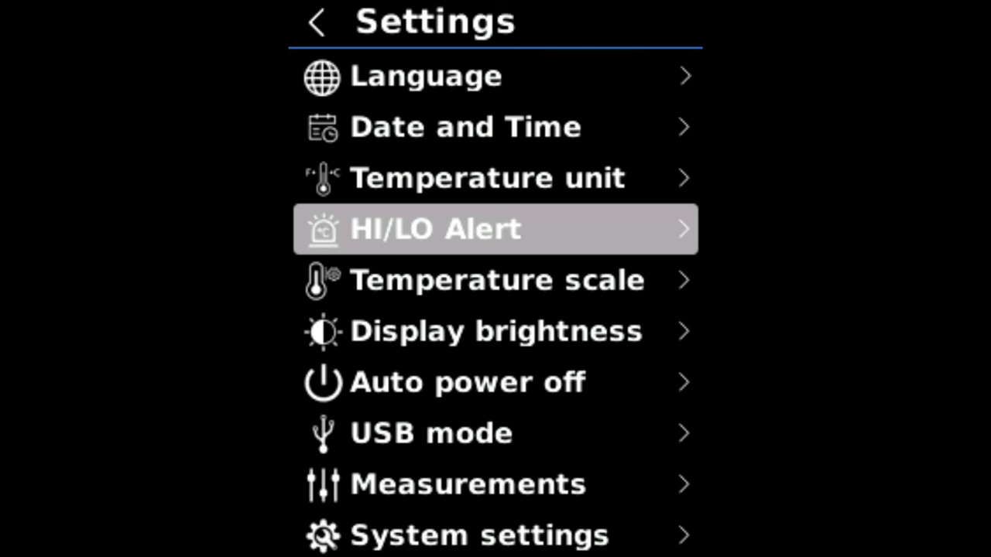
{"action": "key", "text": "Return"}
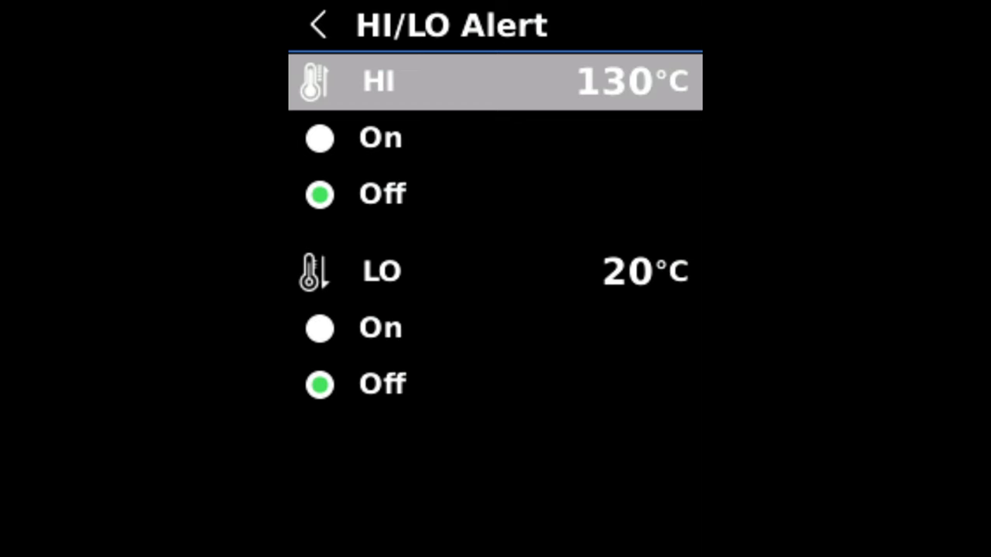
{"action": "key", "text": "Down"}
{"action": "key", "text": "Down"}
{"action": "key", "text": "Down"}
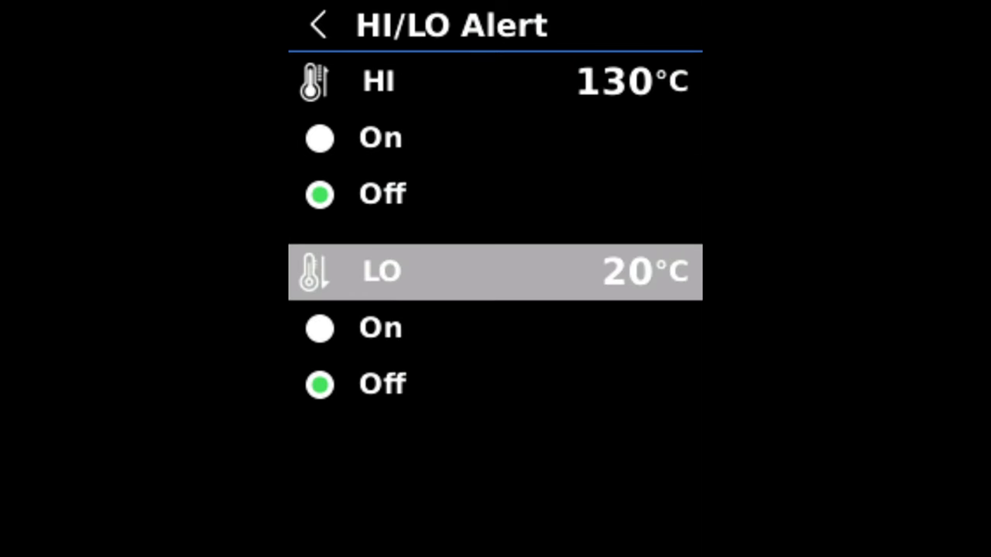
{"action": "key", "text": "Escape"}
Examine the available Display brightness levels and Auto power off times in the settings
{"action": "key", "text": "Down"}
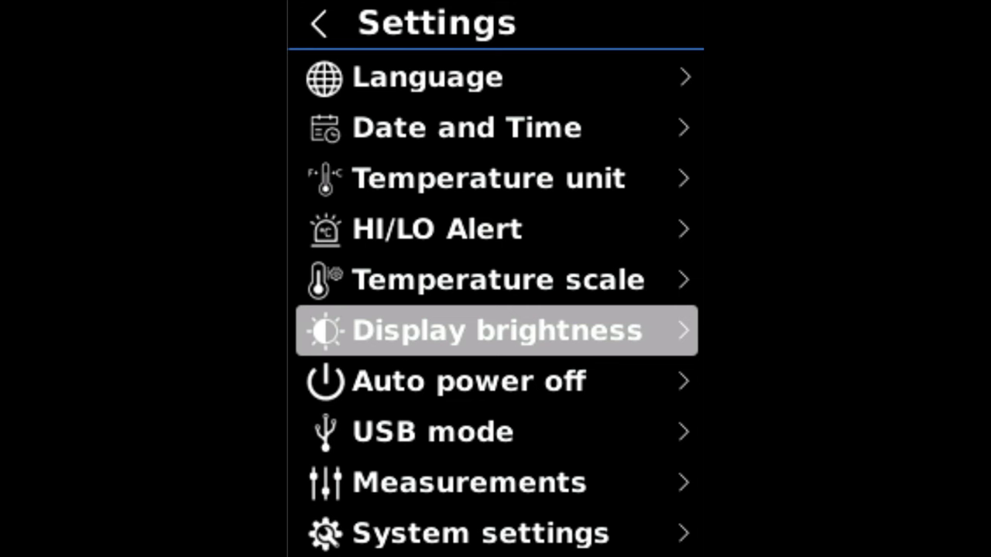
{"action": "key", "text": "Return"}
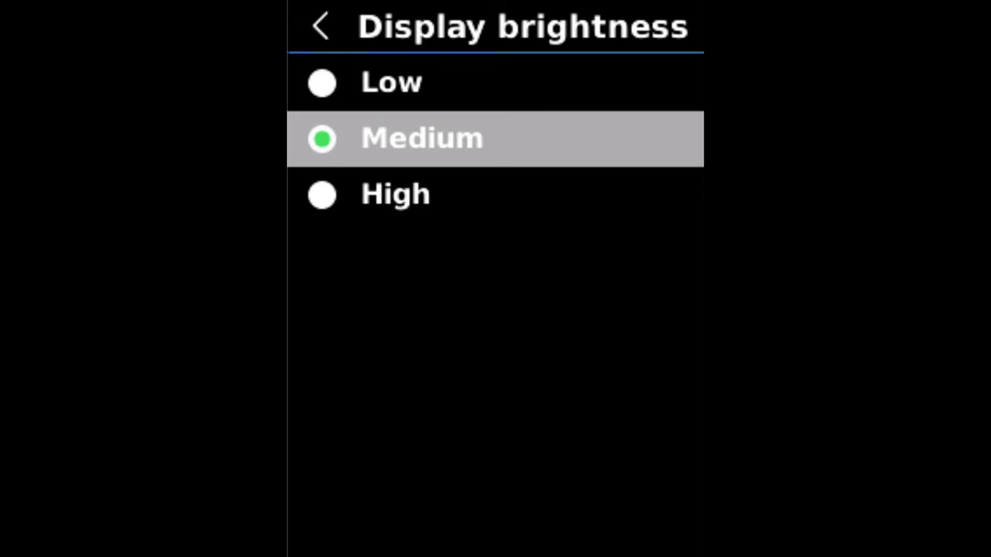
{"action": "key", "text": "Escape"}
{"action": "key", "text": "Down"}
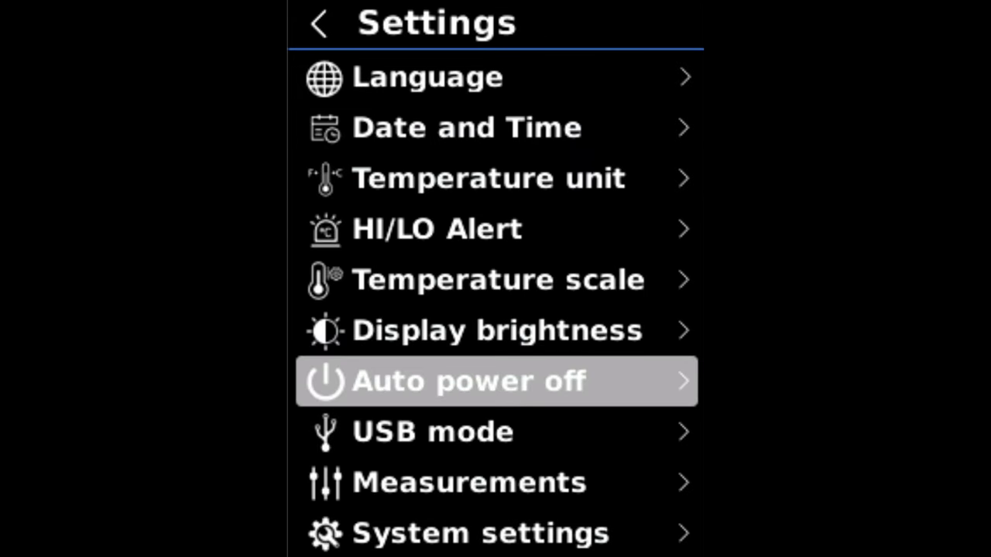
{"action": "key", "text": "Return"}
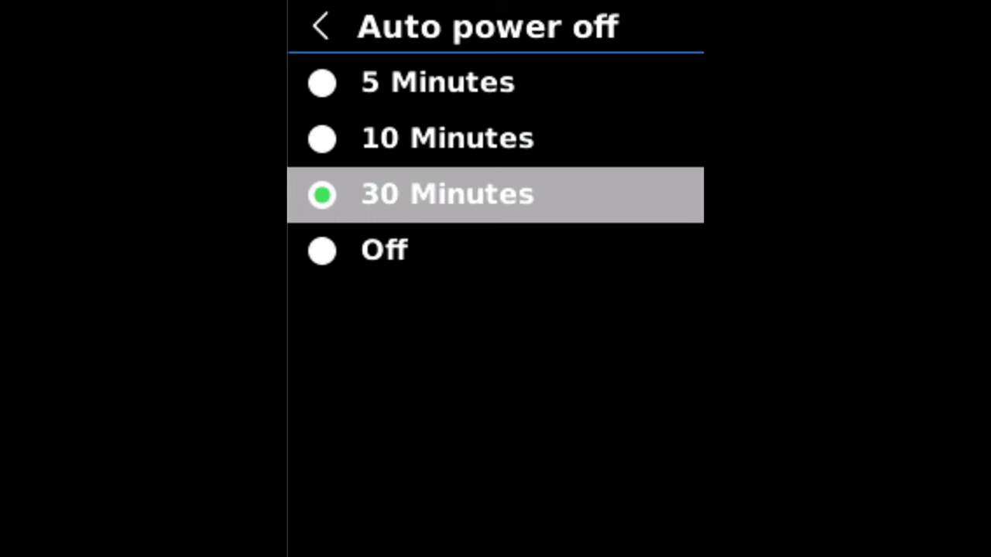
{"action": "key", "text": "Escape"}
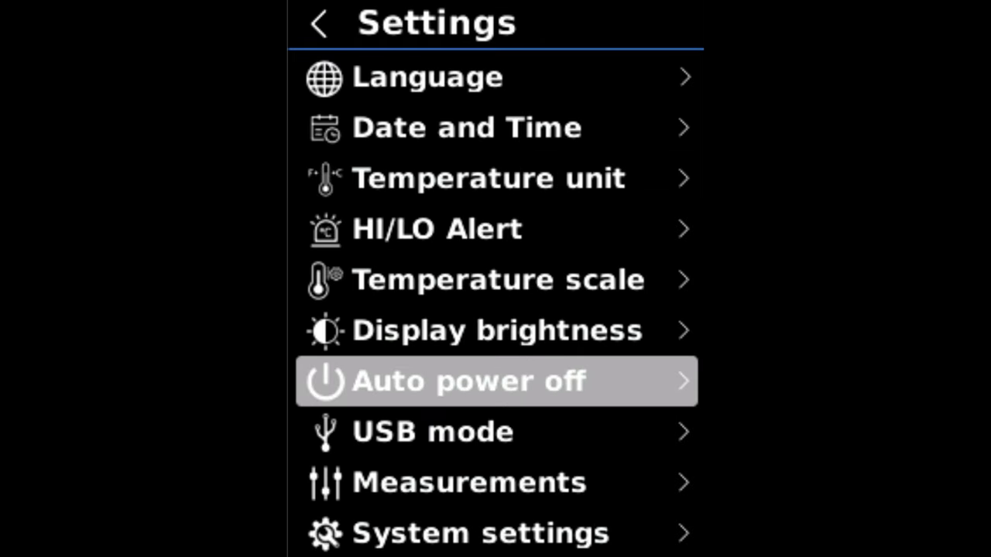
Examine the available USB mode options in the settings
{"action": "key", "text": "Down"}
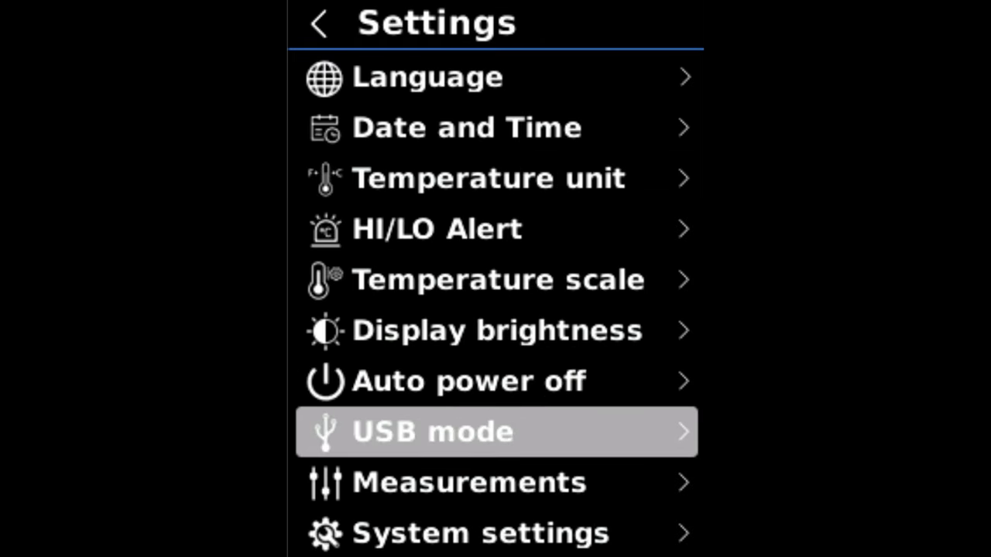
{"action": "key", "text": "Return"}
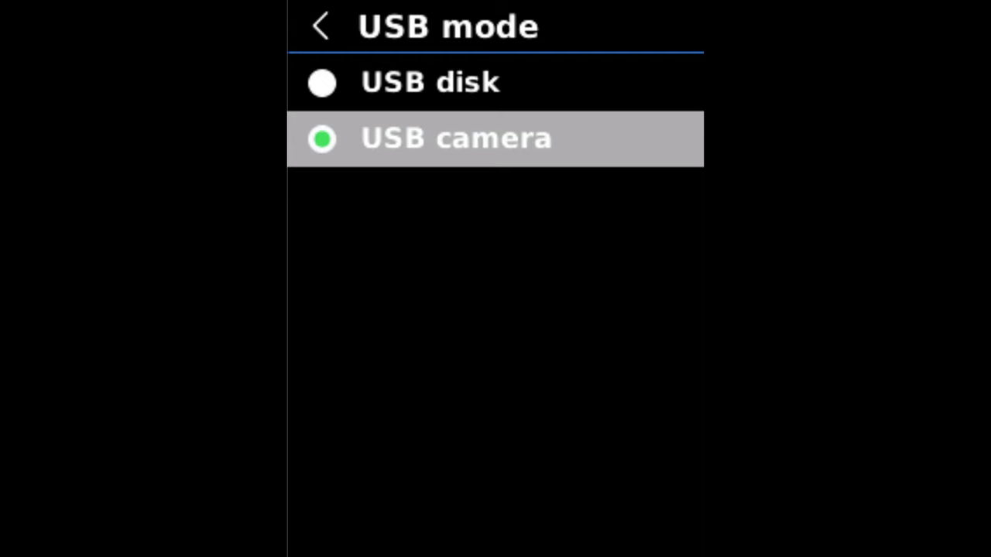
{"action": "key", "text": "Escape"}
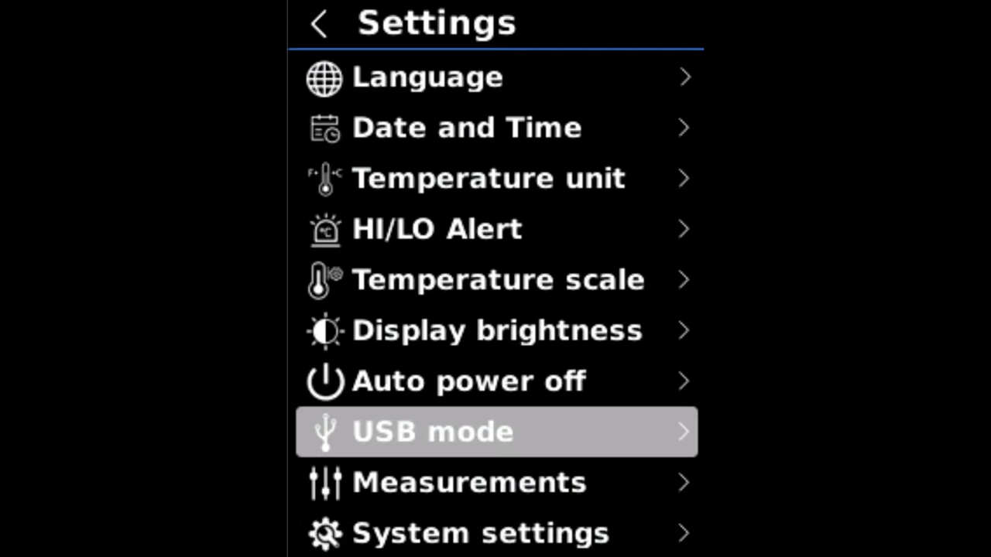
Review the Emissivity, Ambient Temp and Distance parameters under Measurements, opening the Distance value for editing
{"action": "key", "text": "Down"}
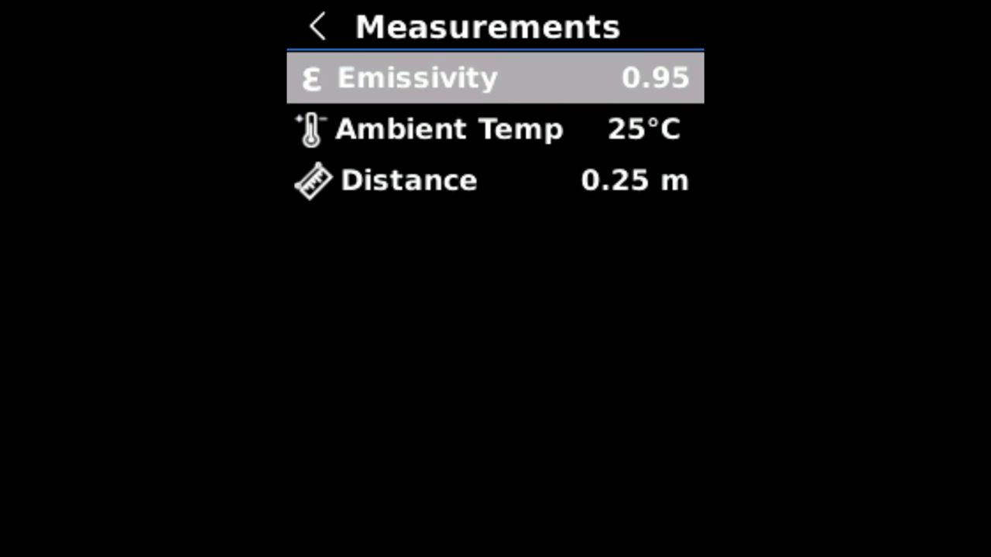
{"action": "left_click", "coordinate": [495, 129]}
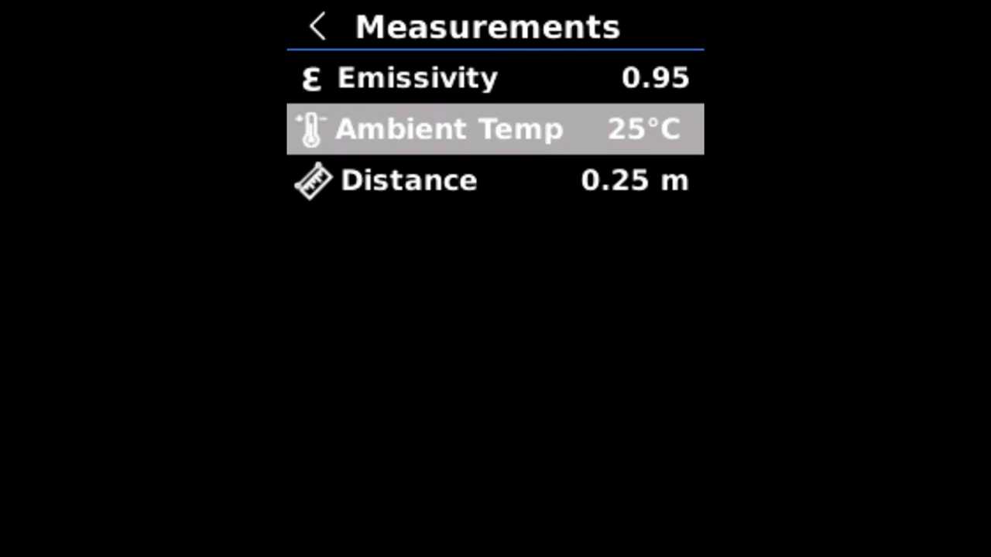
{"action": "left_click", "coordinate": [495, 180]}
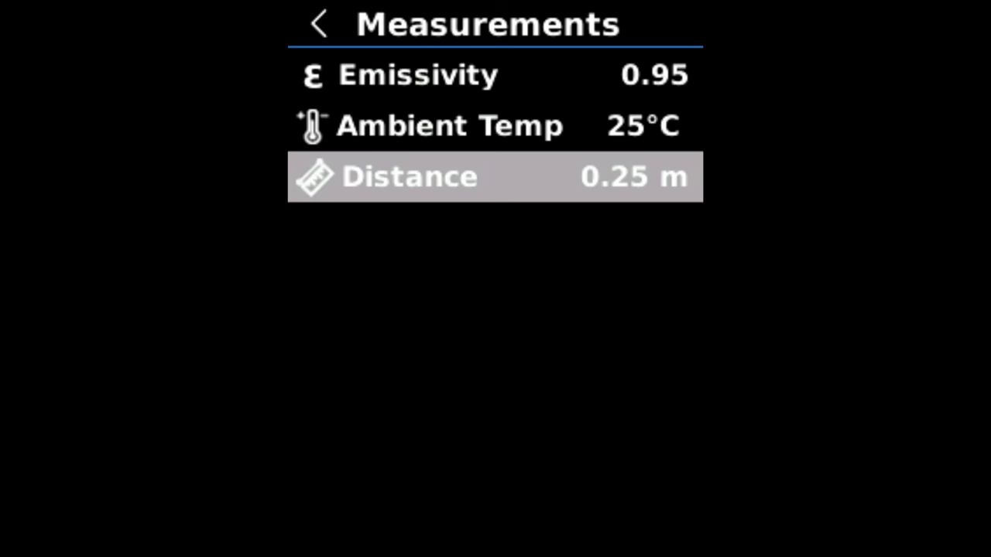
{"action": "key", "text": "Return"}
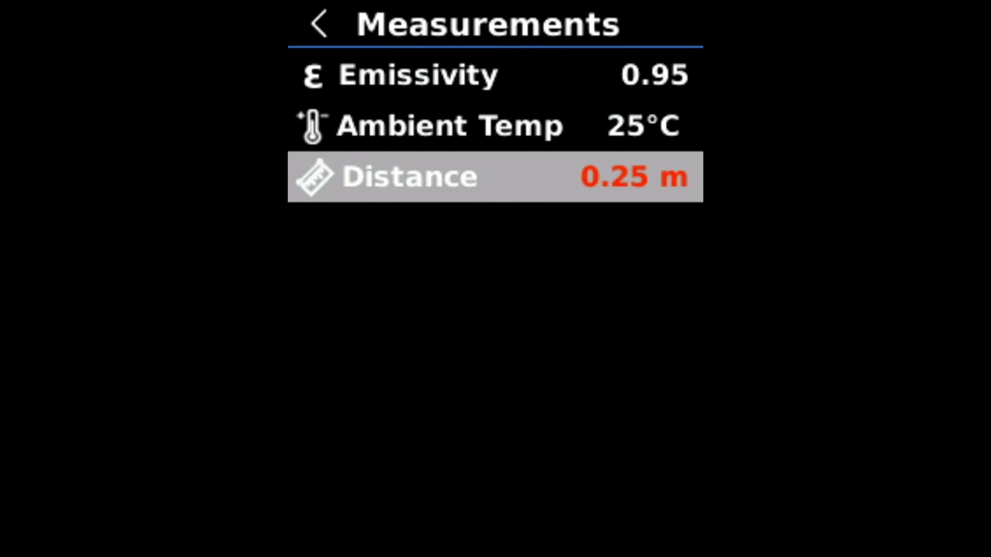
{"action": "key", "text": "Return"}
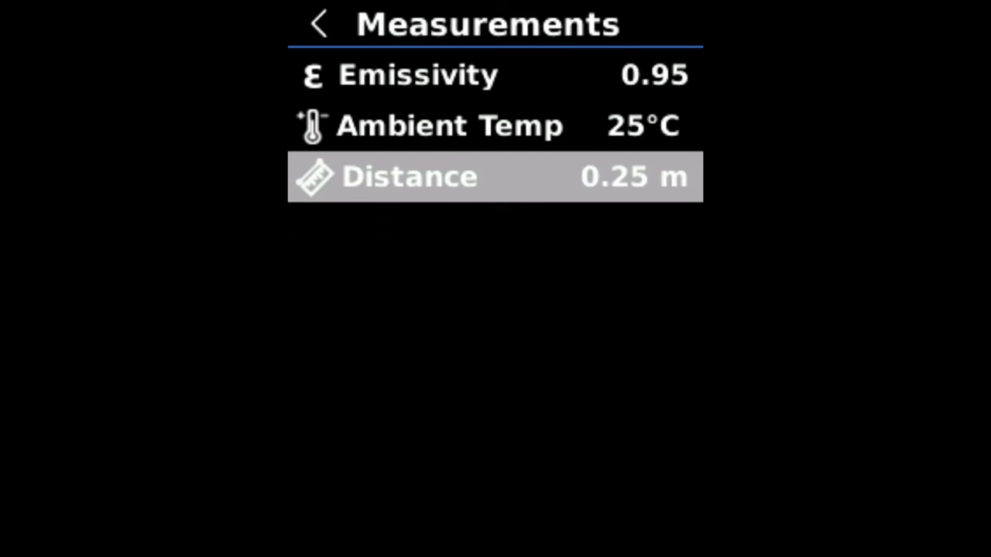
{"action": "key", "text": "Escape"}
Open the Device information page within System settings to check the camera model, firmware version and storage
{"action": "key", "text": "Down"}
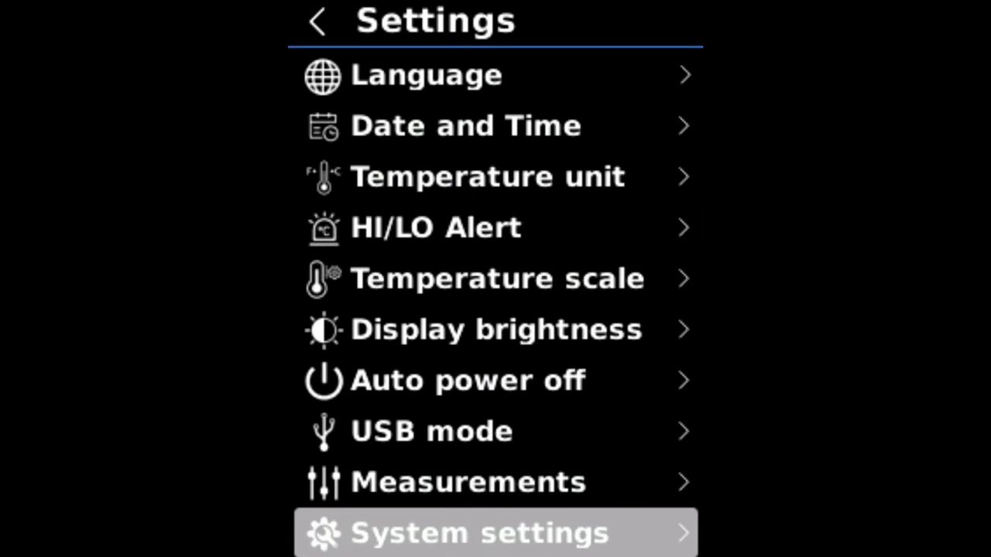
{"action": "key", "text": "Return"}
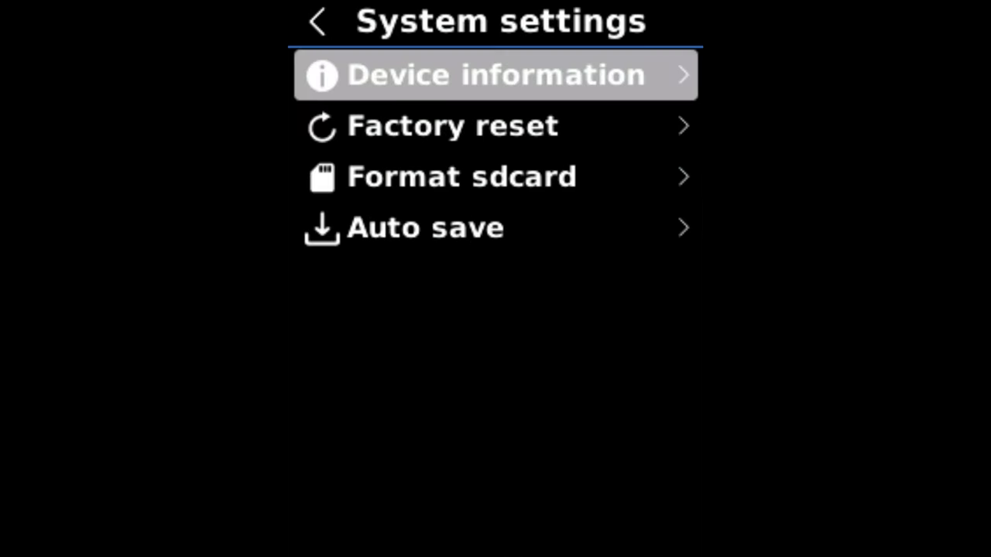
{"action": "key", "text": "Return"}
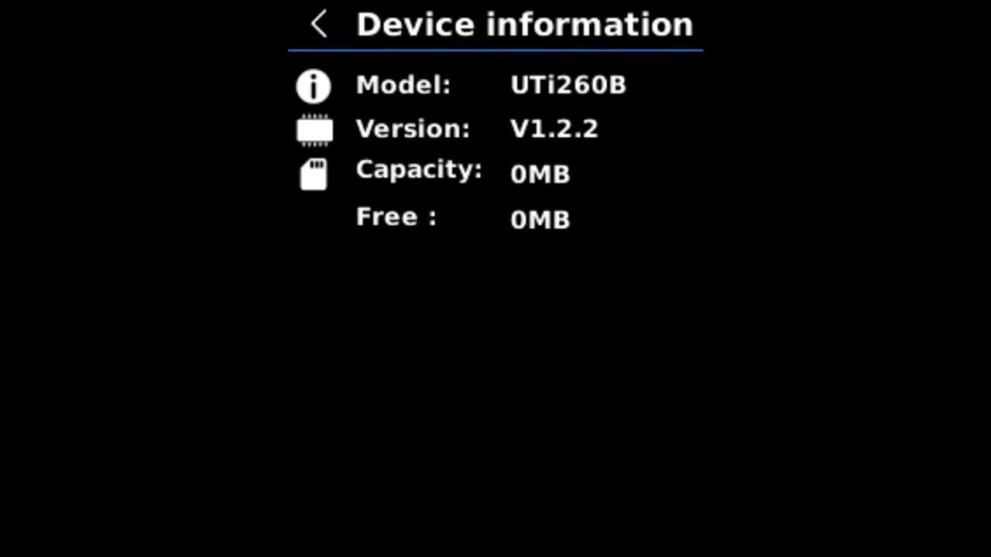
{"action": "key", "text": "Escape"}
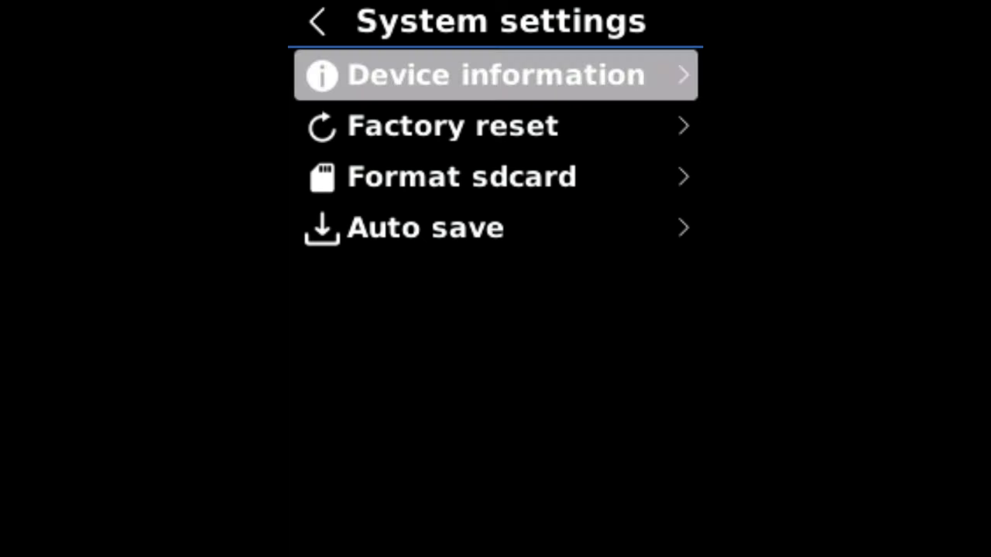
Examine the Auto save option in System settings and return to the live thermal image
{"action": "key", "text": "Down"}
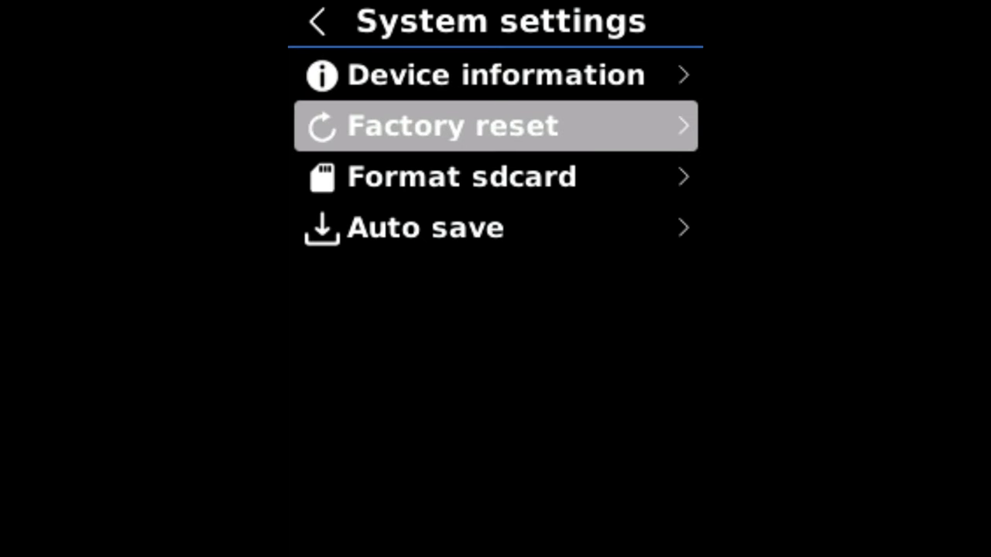
{"action": "key", "text": "Down"}
{"action": "key", "text": "Down"}
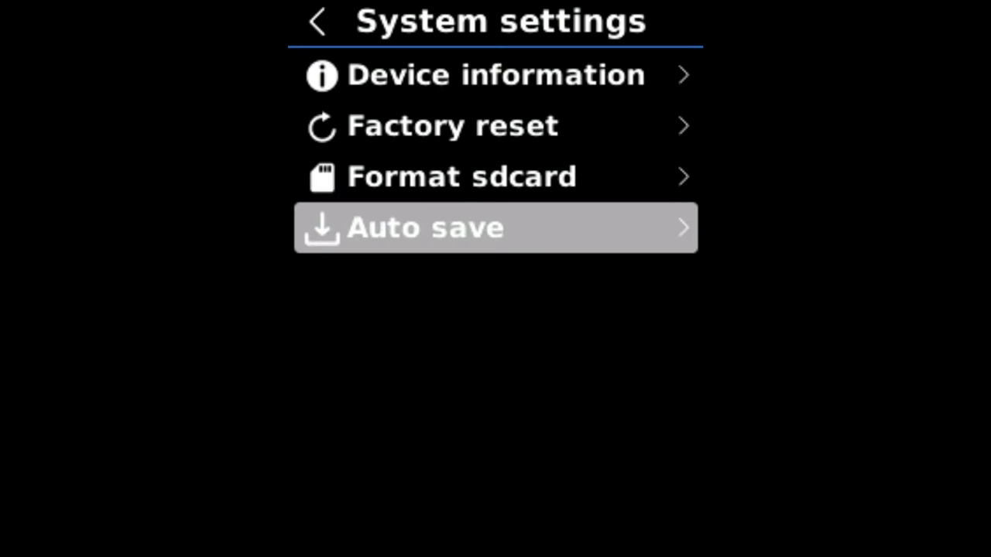
{"action": "key", "text": "Return"}
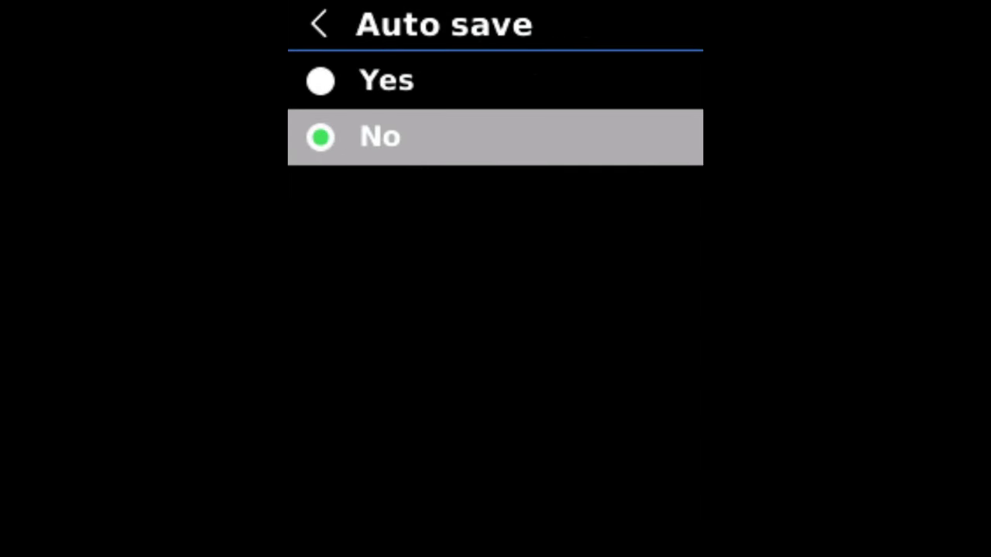
{"action": "key", "text": "Escape"}
{"action": "key", "text": "Escape"}
{"action": "key", "text": "Escape"}
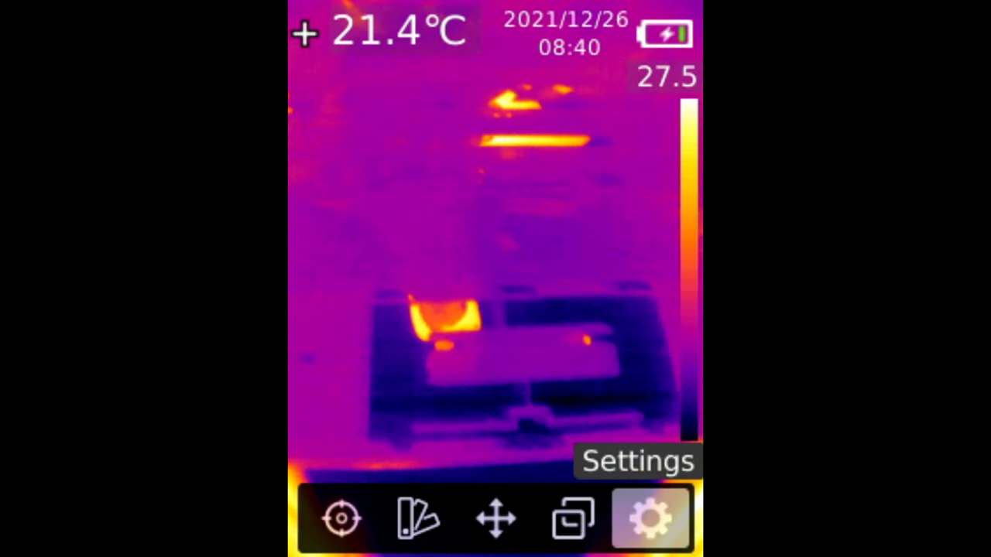
Go to the Temperature scale entry in the settings, repeating the visit once from the live thermal image
{"action": "key", "text": "Return"}
{"action": "key", "text": "Down"}
{"action": "key", "text": "Down"}
{"action": "key", "text": "Down"}
{"action": "key", "text": "Down"}
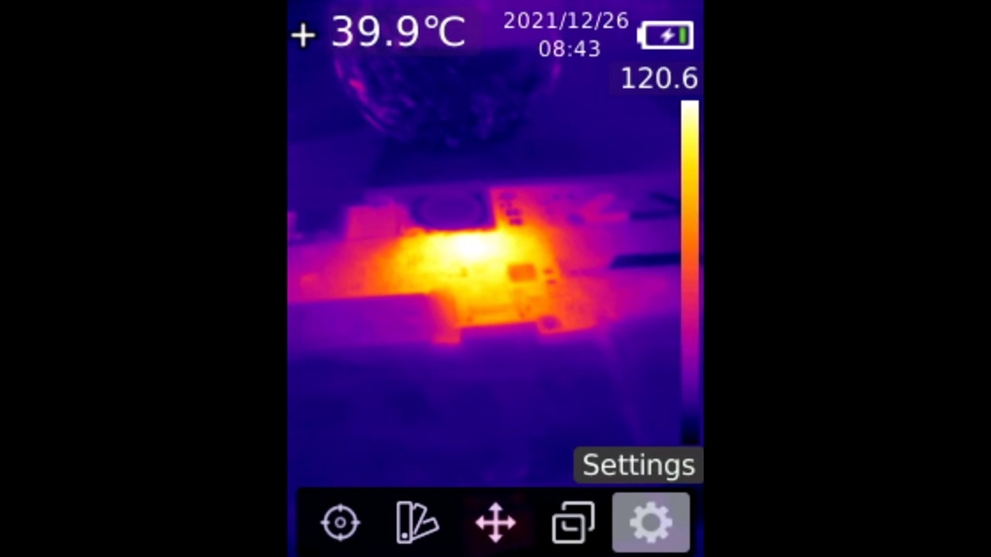
{"action": "key", "text": "Return"}
{"action": "key", "text": "Down"}
{"action": "key", "text": "Down"}
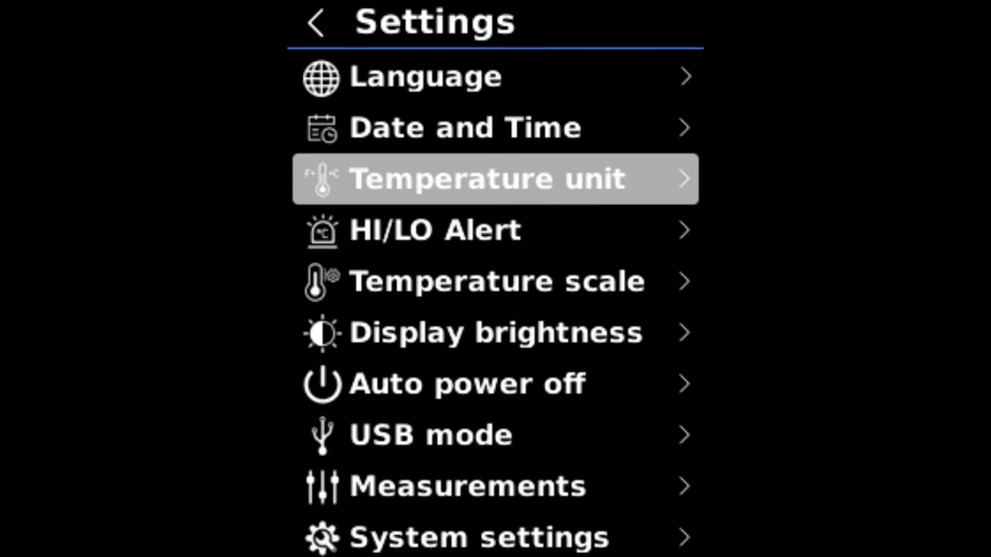
{"action": "key", "text": "Down"}
{"action": "key", "text": "Down"}
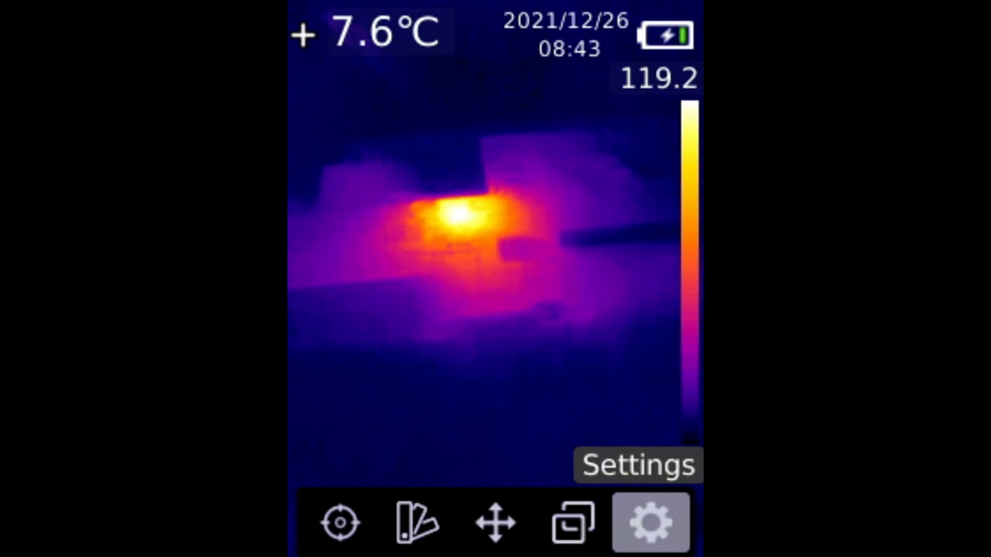
Turn on the HiLo spot measurement to track the hottest and coldest spots, and close the measurement options
{"action": "key", "text": "Right"}
{"action": "key", "text": "Return"}
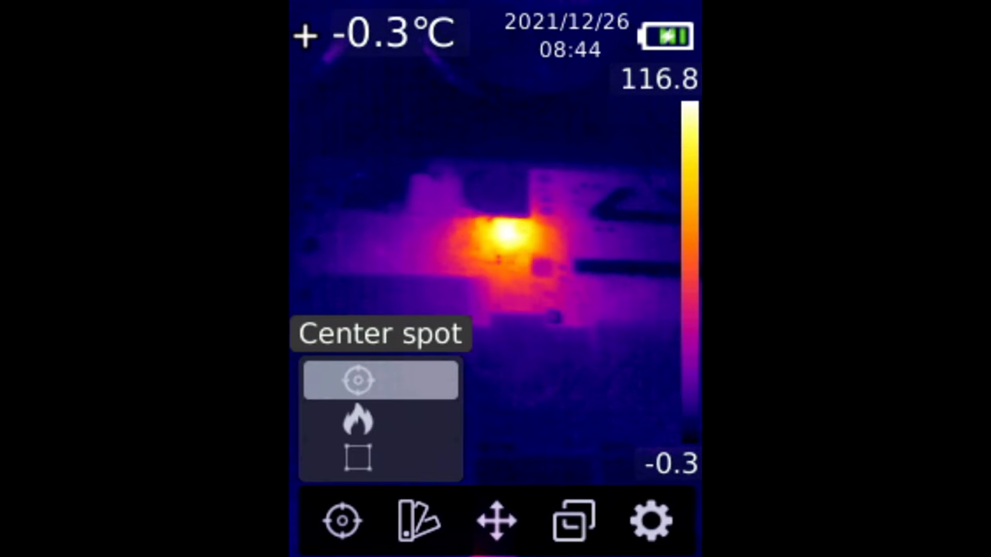
{"action": "key", "text": "Down"}
{"action": "key", "text": "Return"}
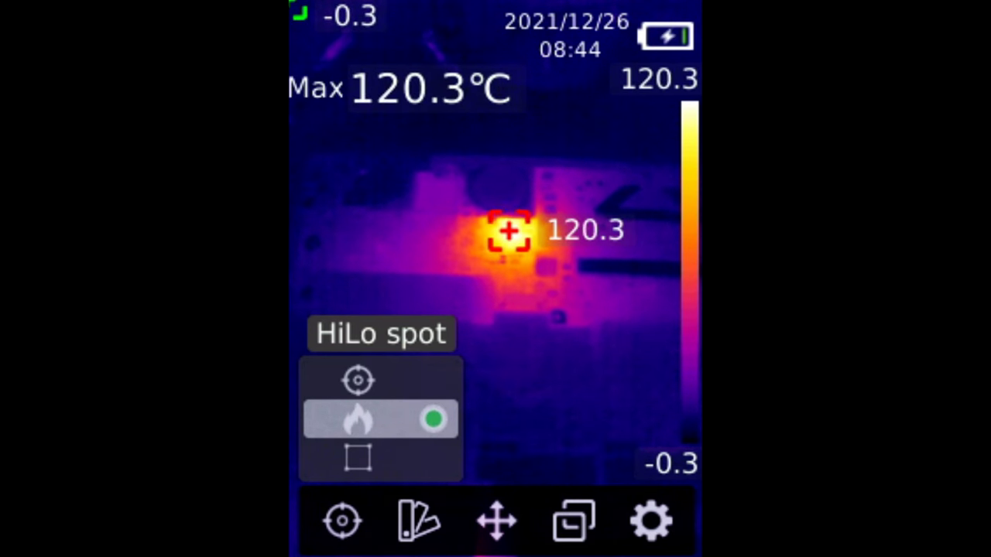
{"action": "key", "text": "Escape"}
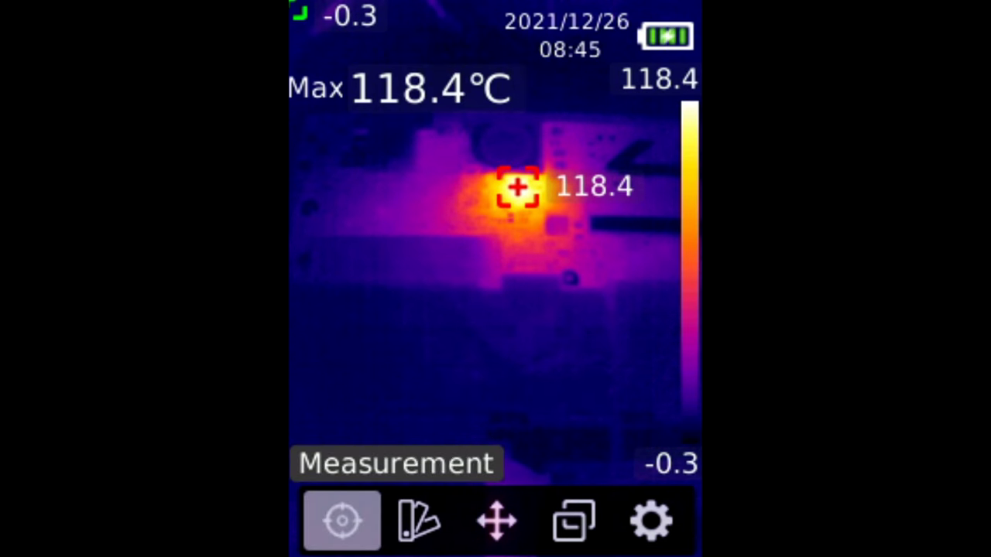